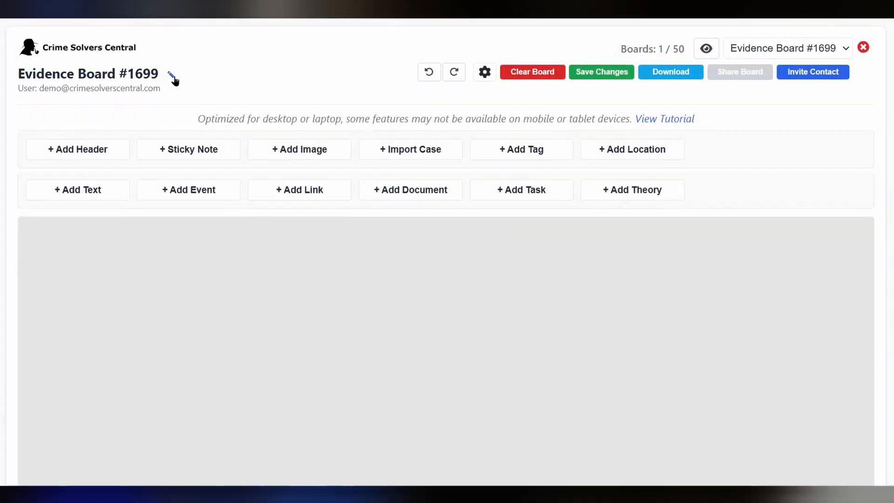
Rename the board to 'Amelia Earhart' and save it
click(173, 79)
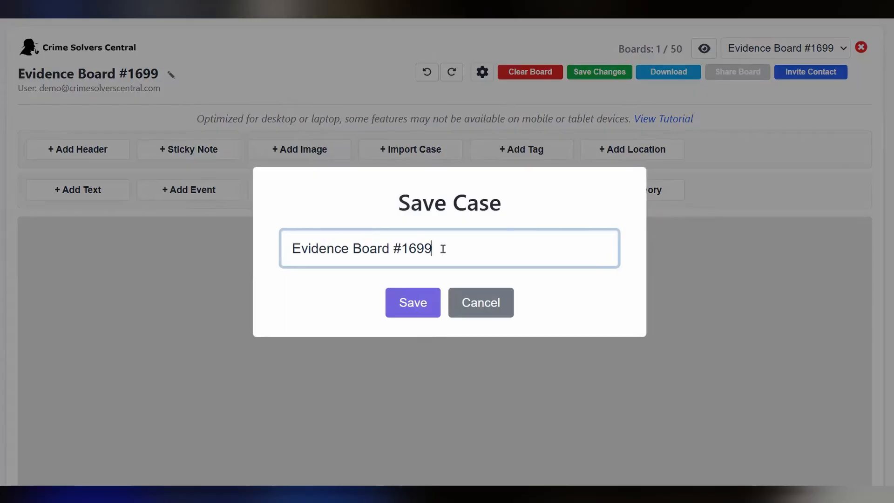
drag(443, 248, 294, 249)
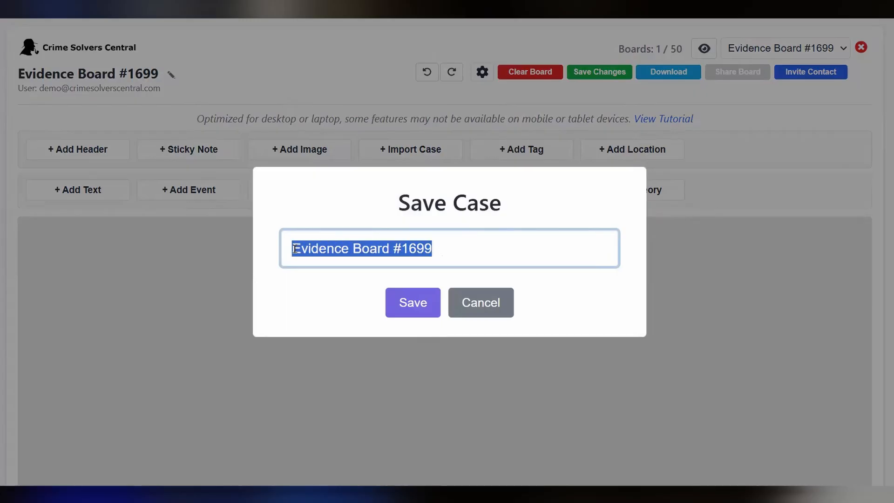
text(Amelia Ear)
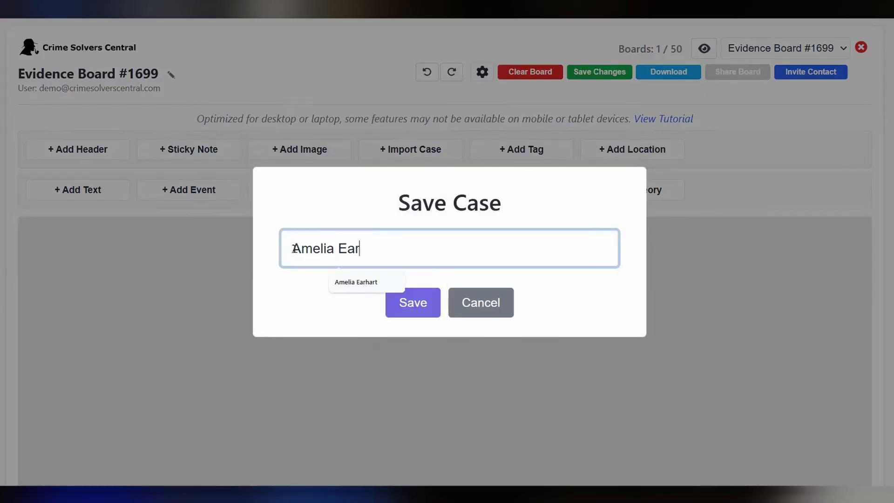
text(hart)
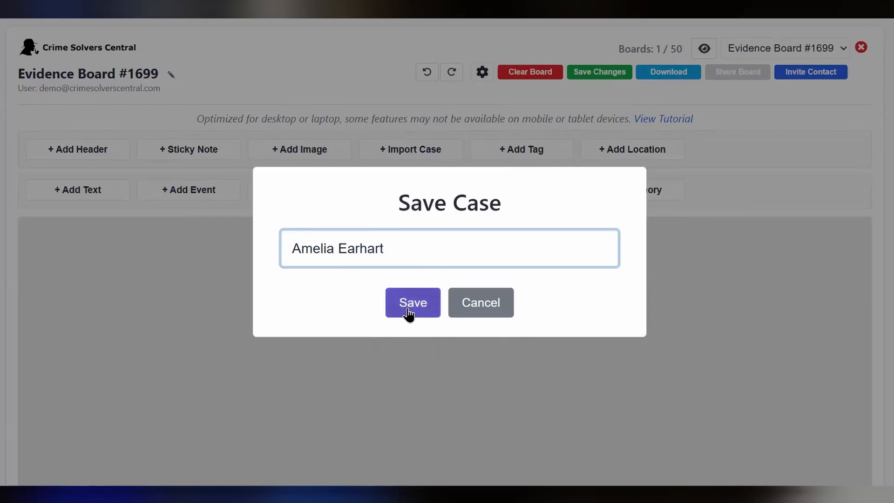
click(408, 308)
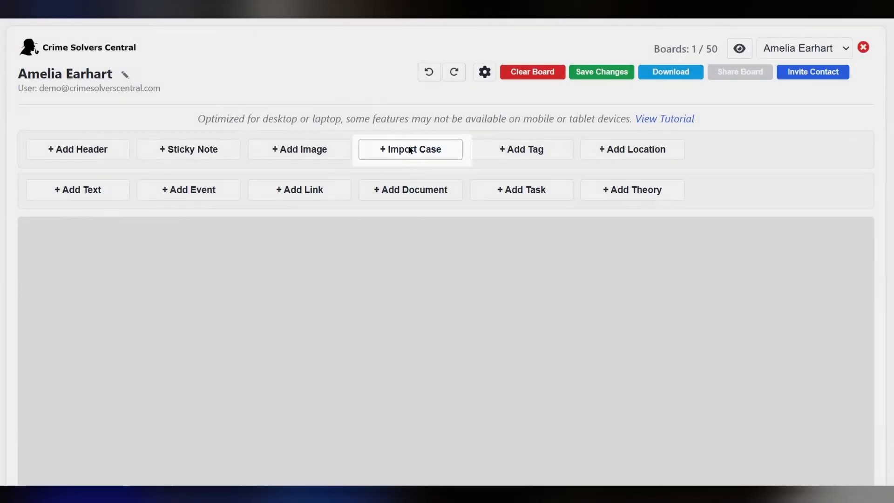
Import the Missing Person case 'Amelia Earhart', found by searching 'Amelia Ear'
click(409, 150)
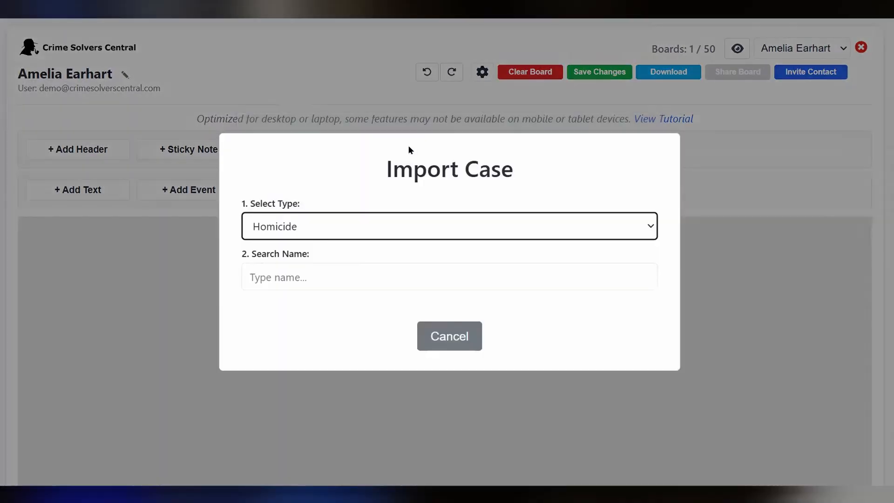
click(332, 232)
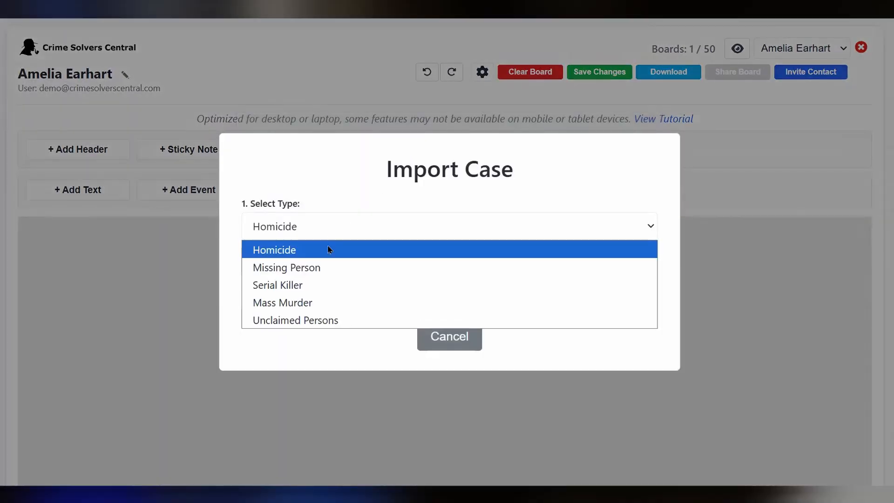
click(328, 268)
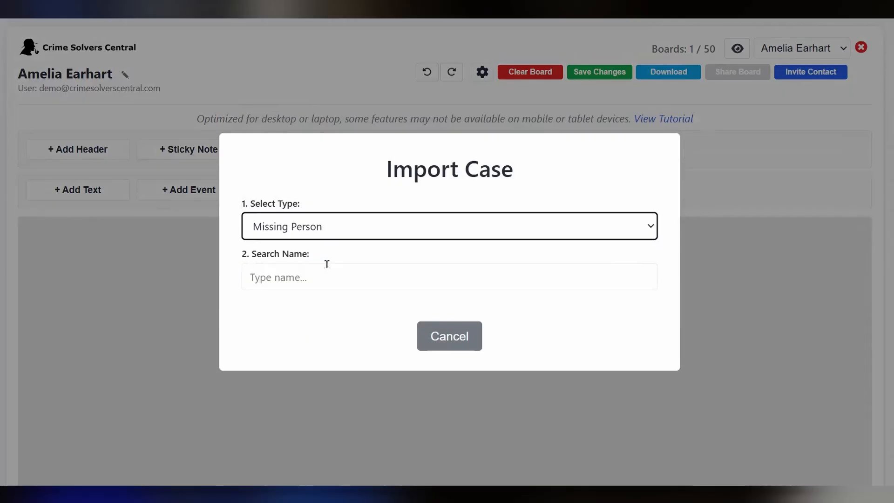
click(319, 274)
click(318, 273)
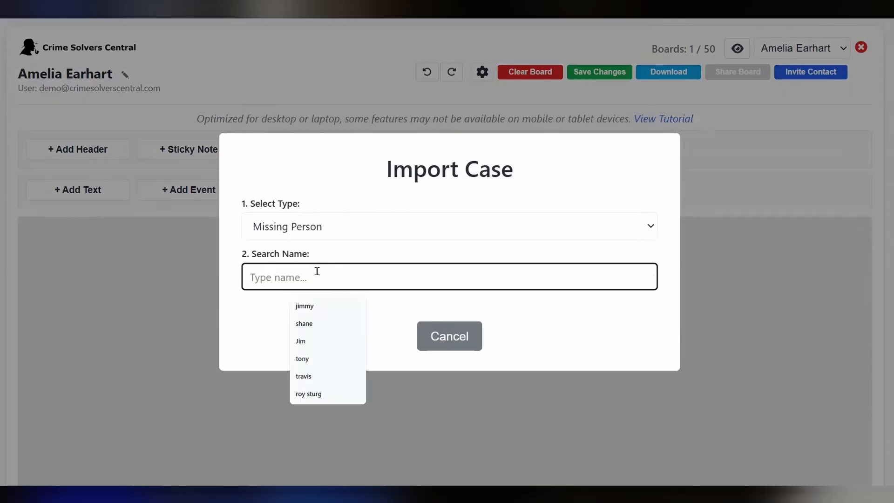
text(Am)
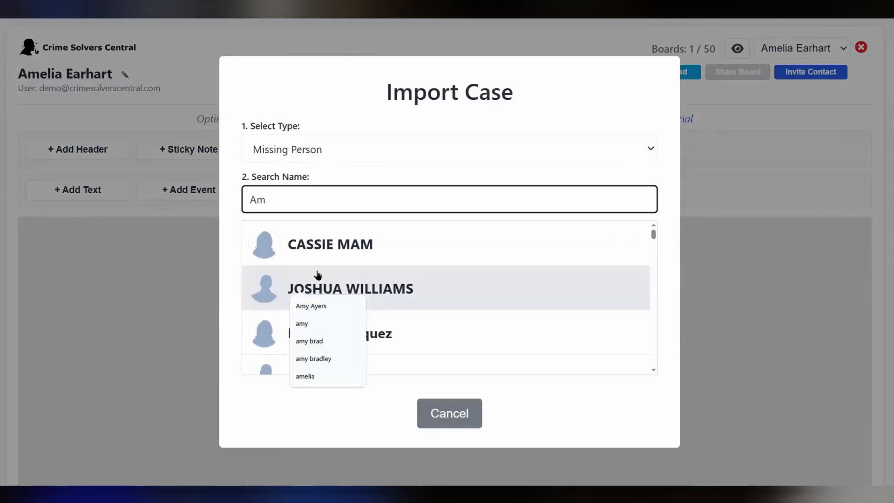
text(elia E)
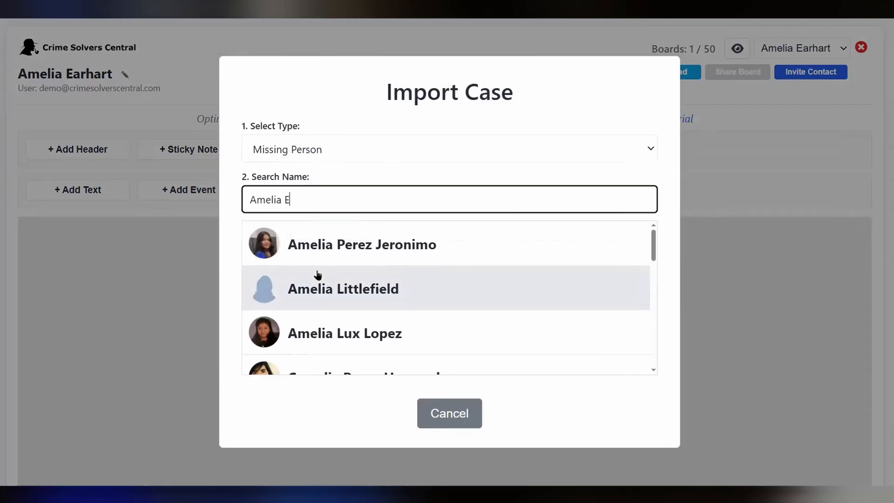
text(ar)
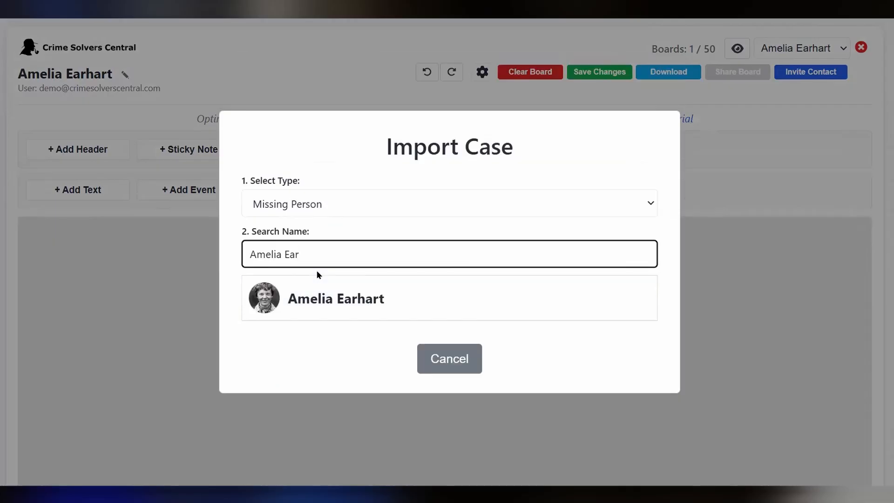
click(303, 299)
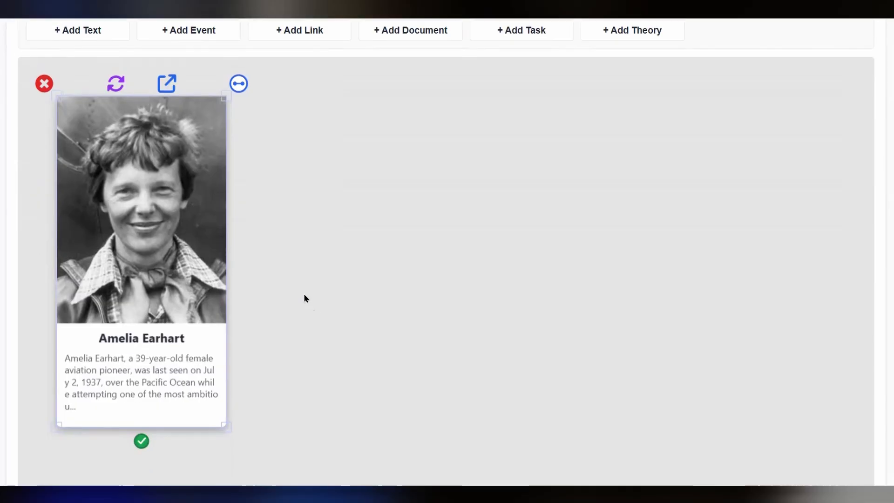
Read the Amelia Earhart case details, then shrink the case card to a smaller size
double_click(159, 265)
scroll(330, 270, down, 10)
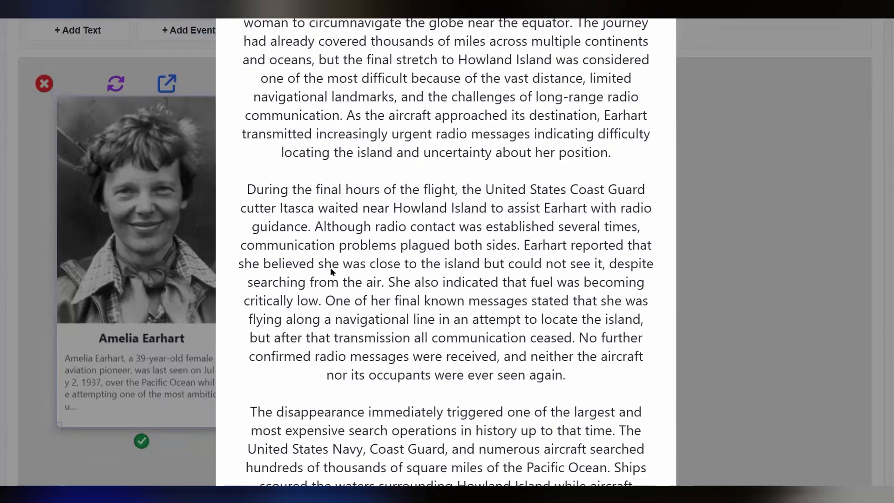
scroll(333, 279, down, 8)
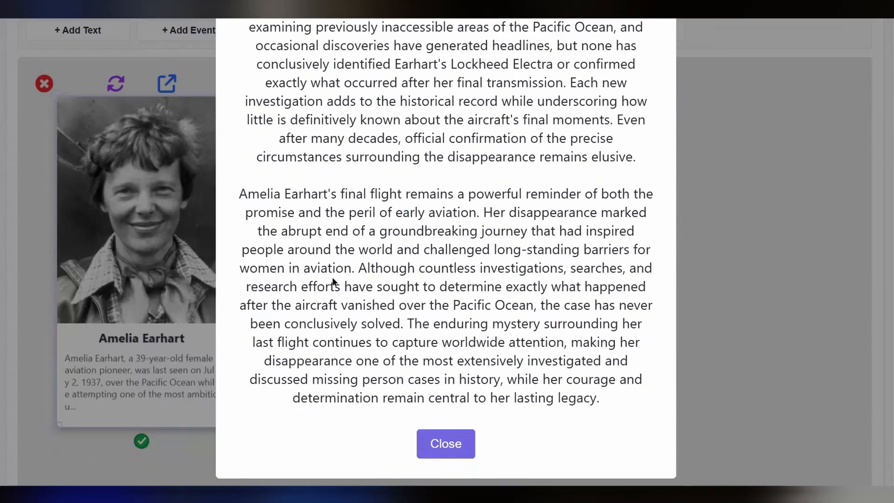
click(432, 447)
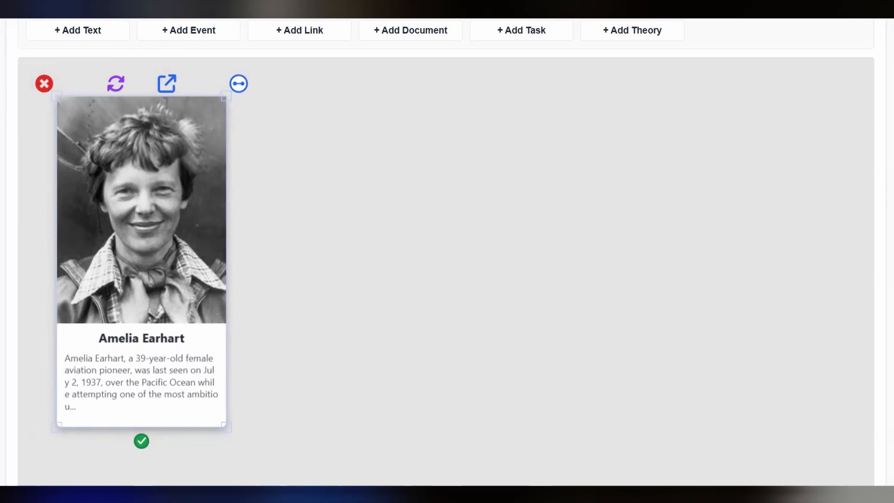
scroll(433, 448, up, 1)
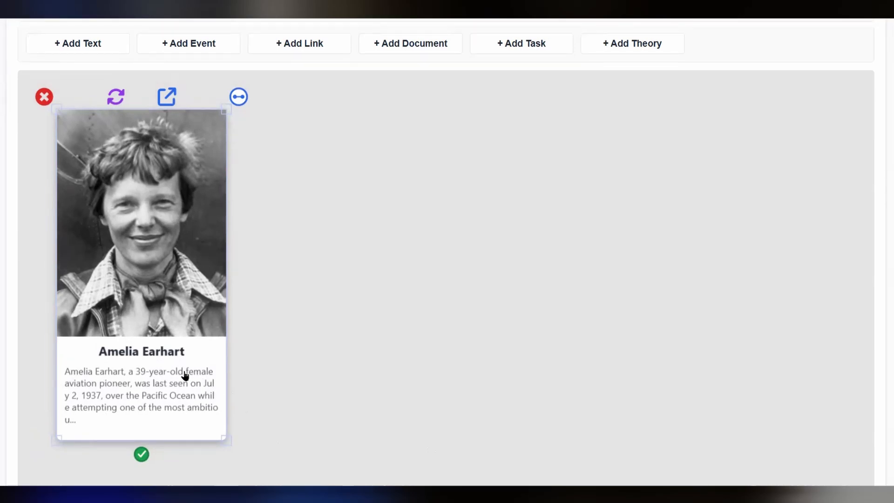
drag(225, 438, 199, 359)
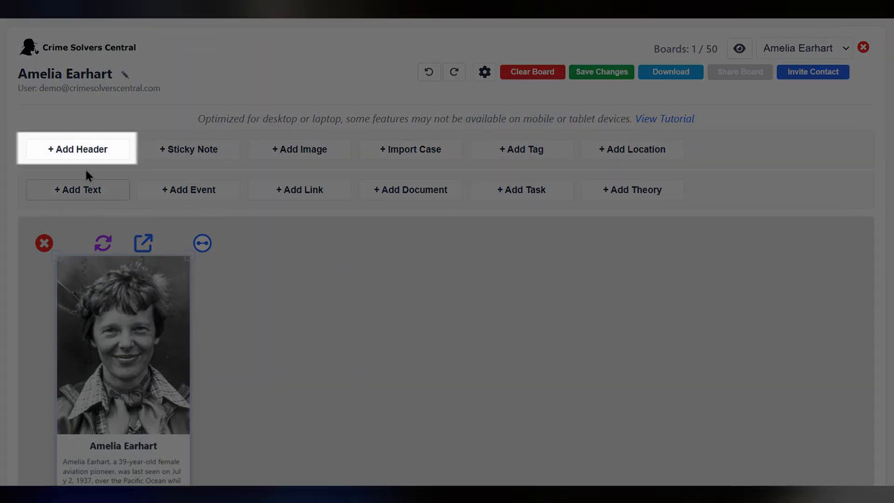
Add a header reading 'Timeline of Disappearance' to the board
click(77, 151)
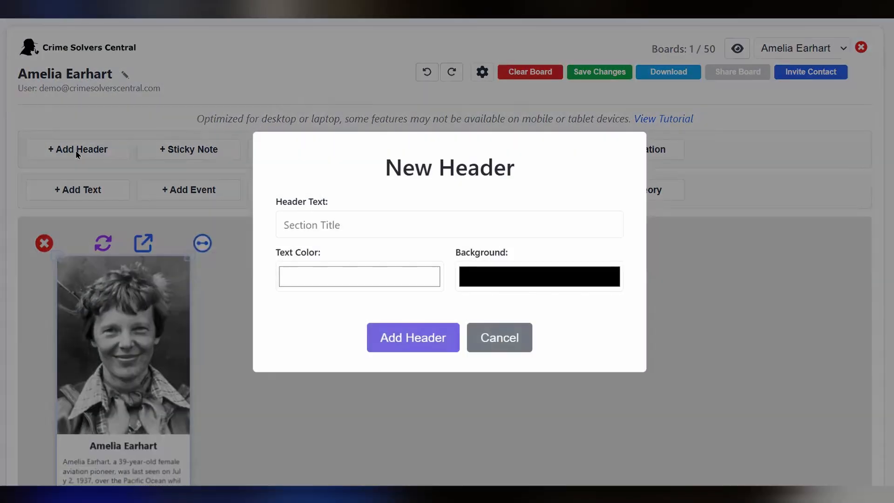
click(368, 226)
text(Time)
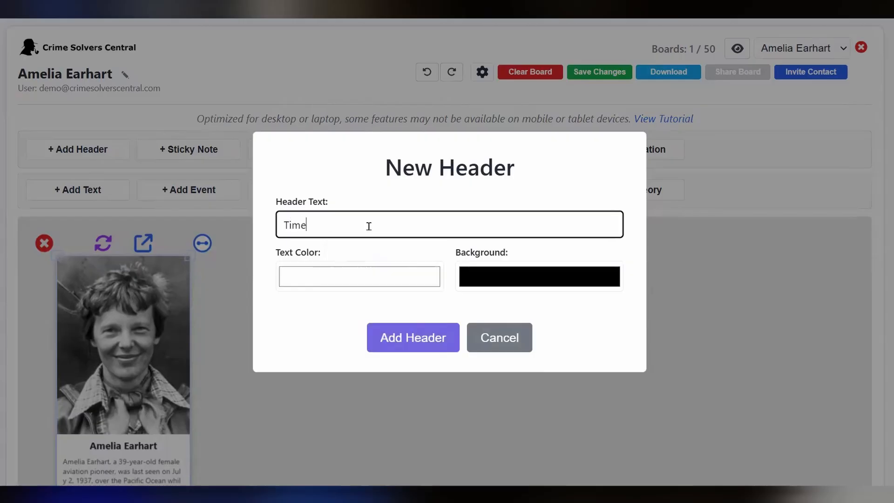
text(line of Disappearance)
click(329, 279)
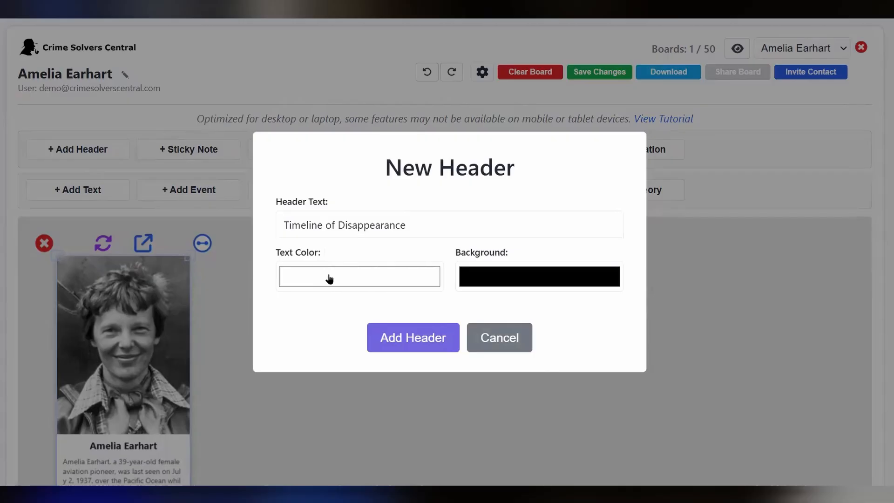
click(502, 285)
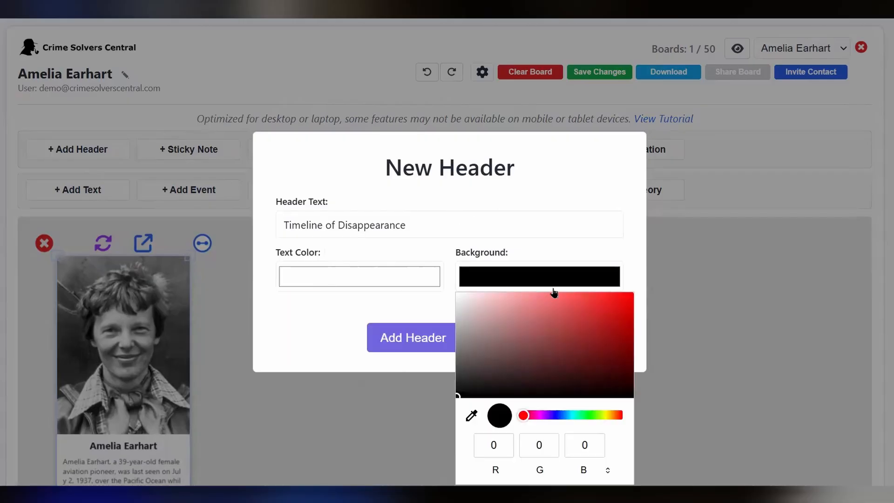
click(527, 205)
click(401, 336)
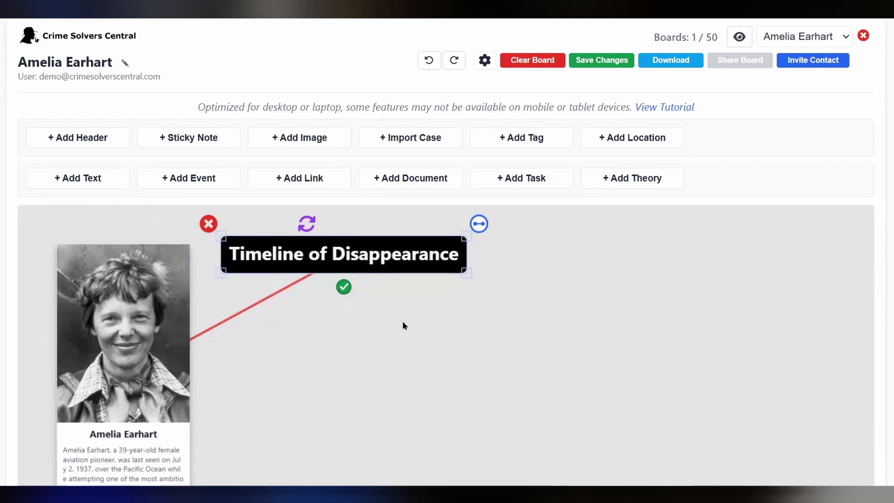
Move the header right of the case card and delete its red connector
drag(386, 258, 486, 260)
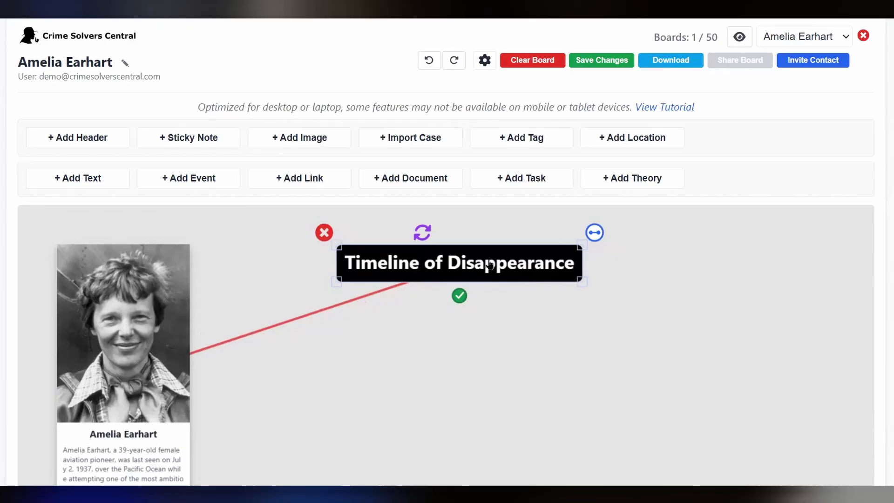
mouse_move(325, 313)
click(310, 327)
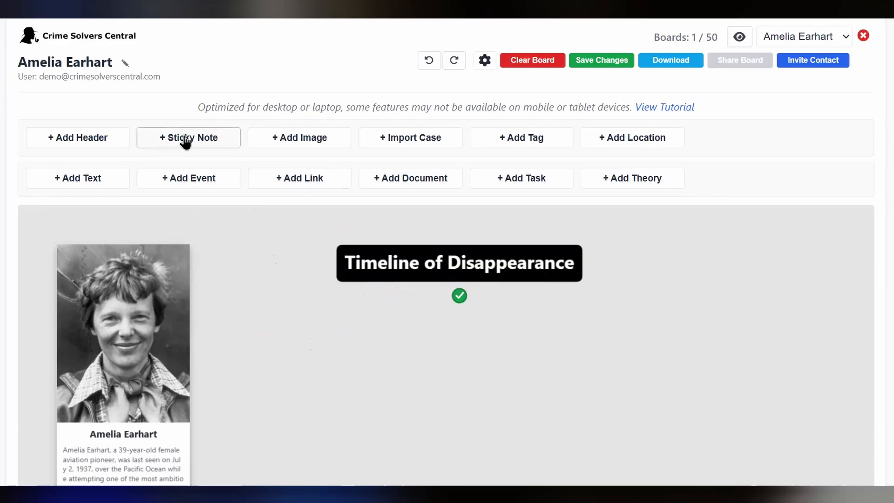
Add a 'Gather more details.' sticky note, then nudge the header and make it the anchor
click(185, 139)
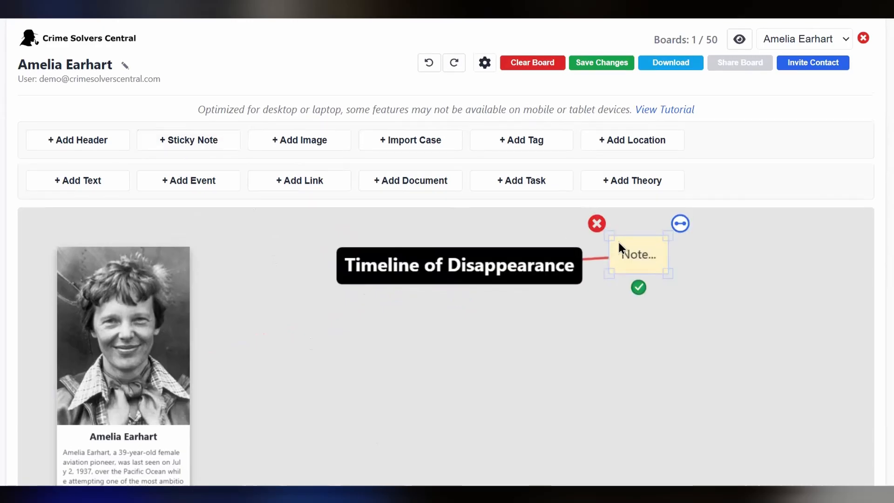
double_click(638, 255)
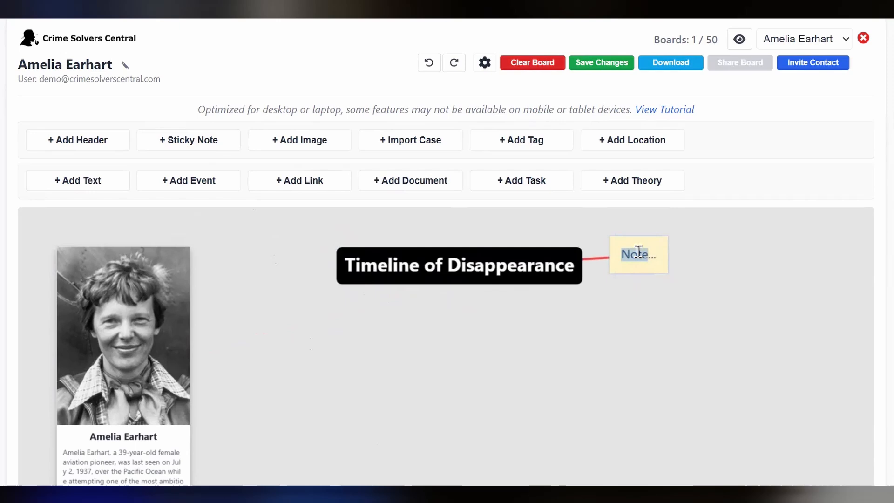
text(Gather more details.)
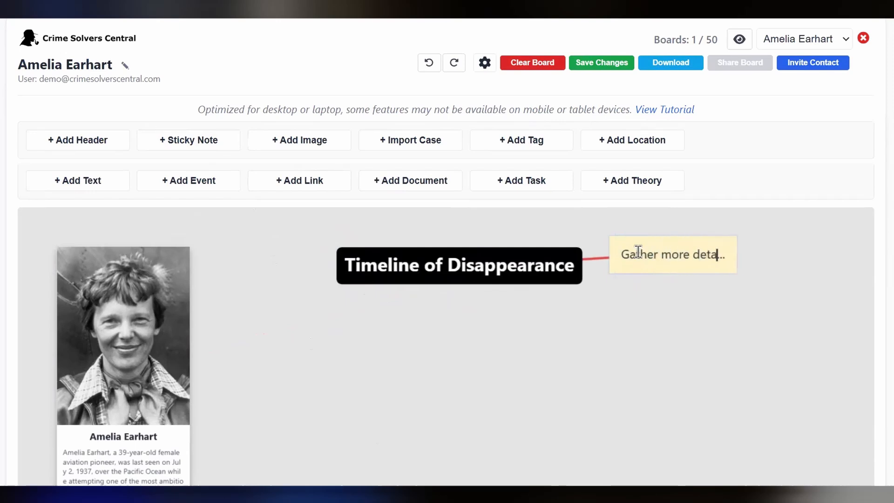
drag(743, 273, 773, 281)
drag(730, 260, 764, 255)
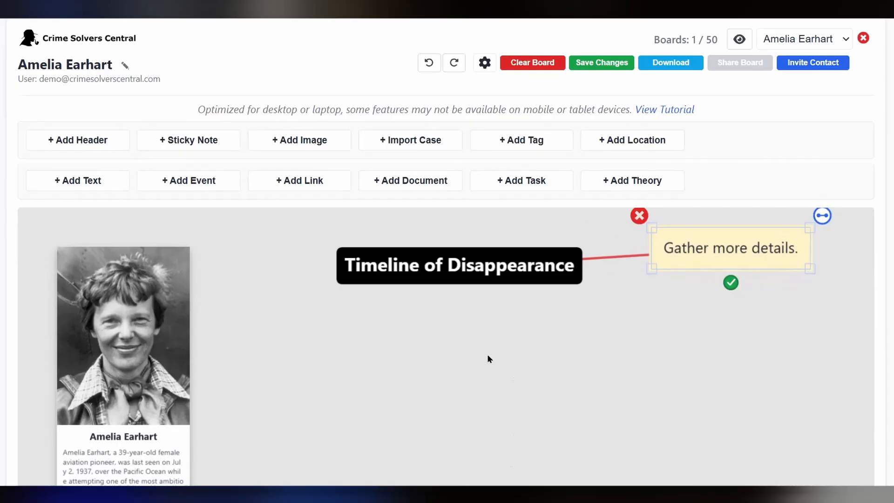
drag(477, 262, 468, 260)
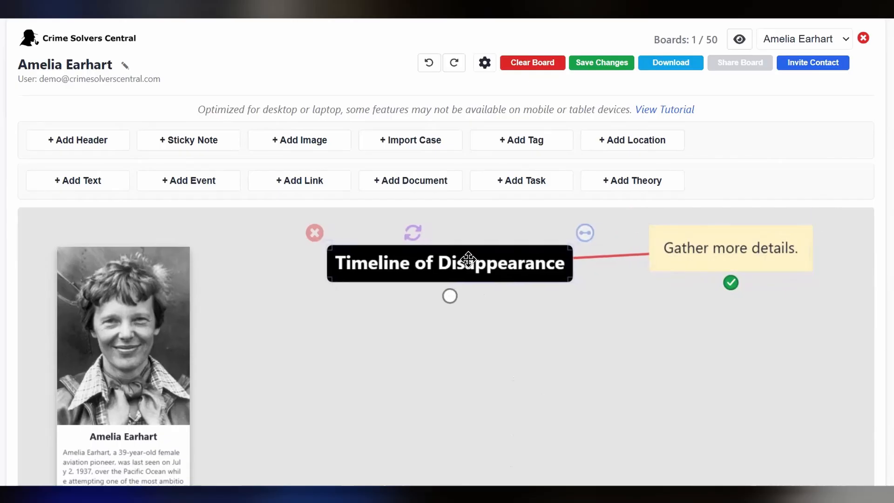
click(449, 295)
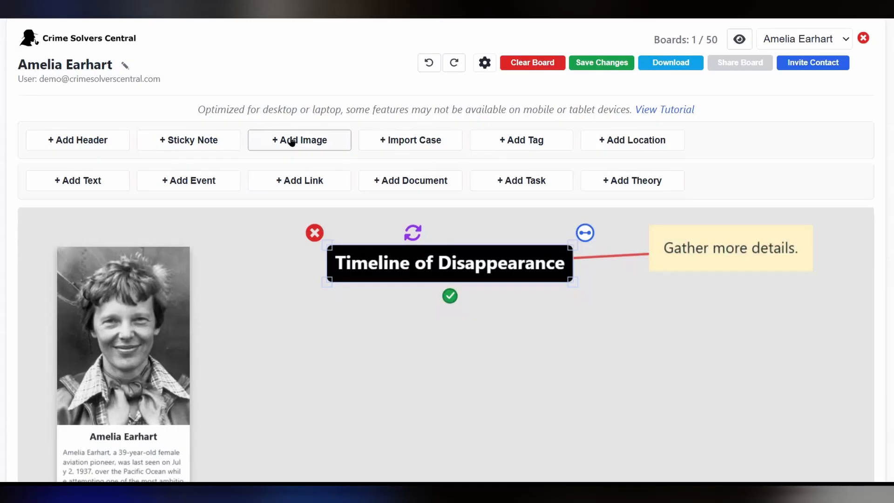
Create an image card titled 'Day of the Flight' with a placeholder picture
click(291, 141)
click(339, 251)
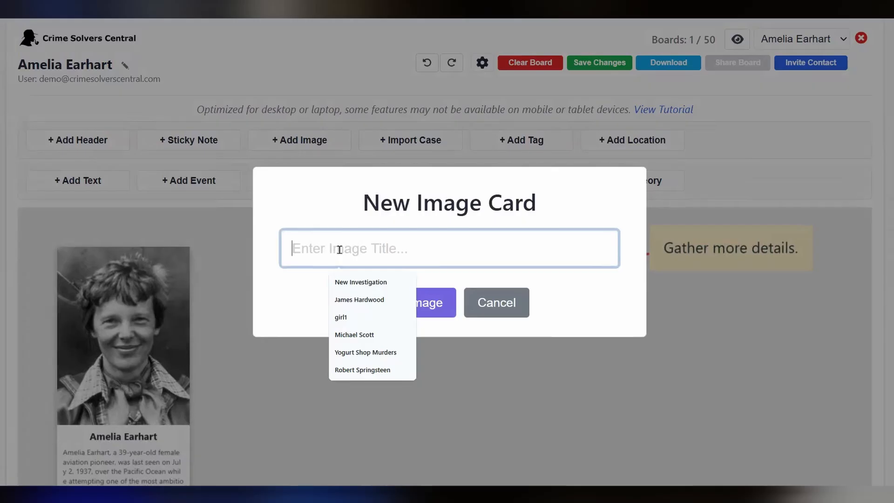
text(Day of the Flight)
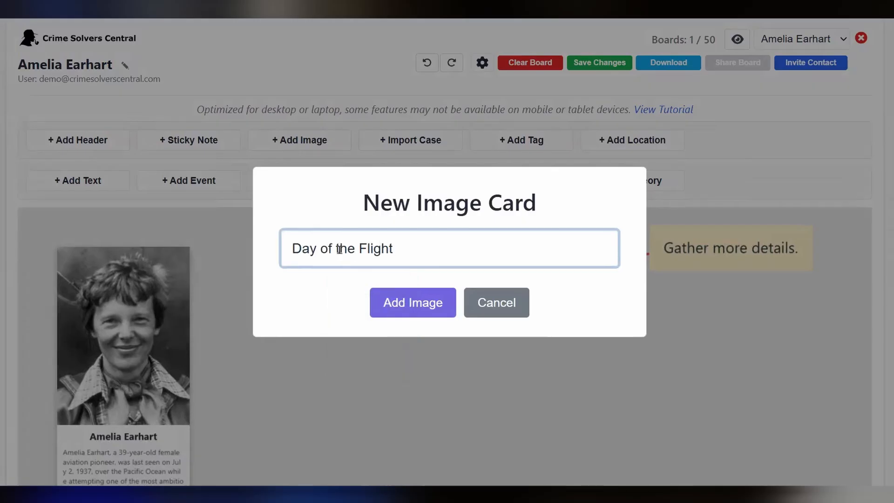
click(405, 303)
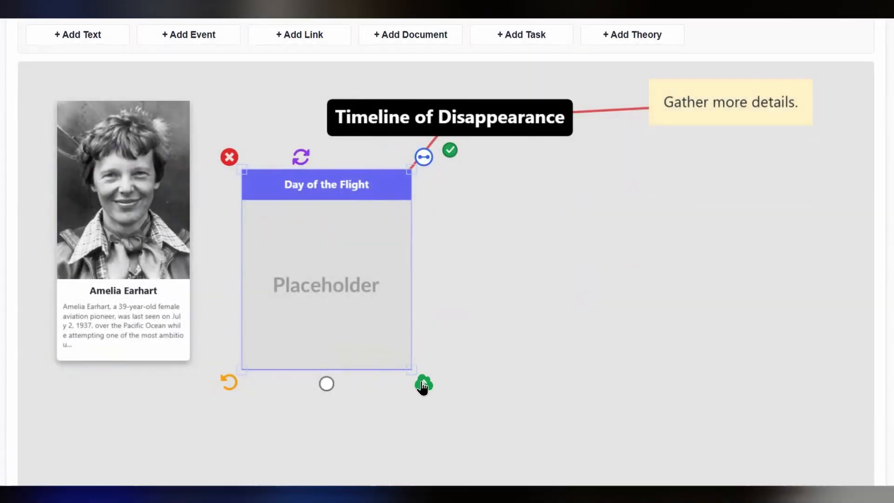
Upload the Amelia_Earhart photo to the Day of the Flight card and save the board
click(423, 385)
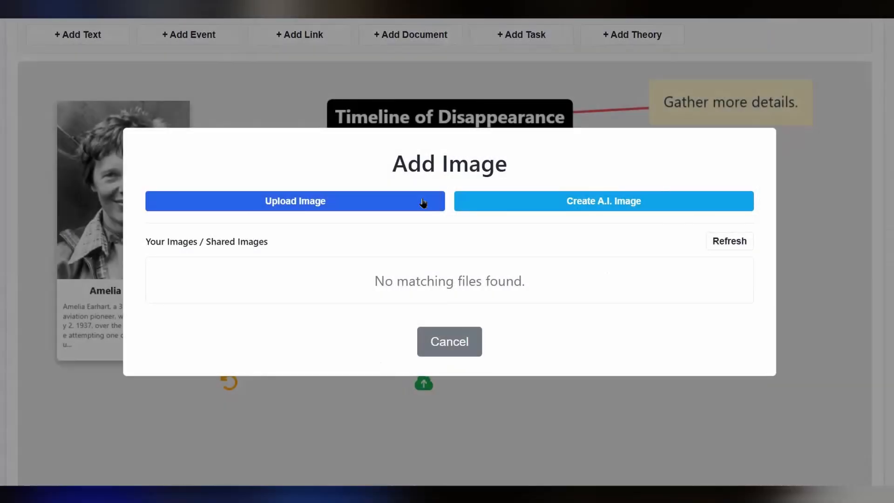
click(423, 202)
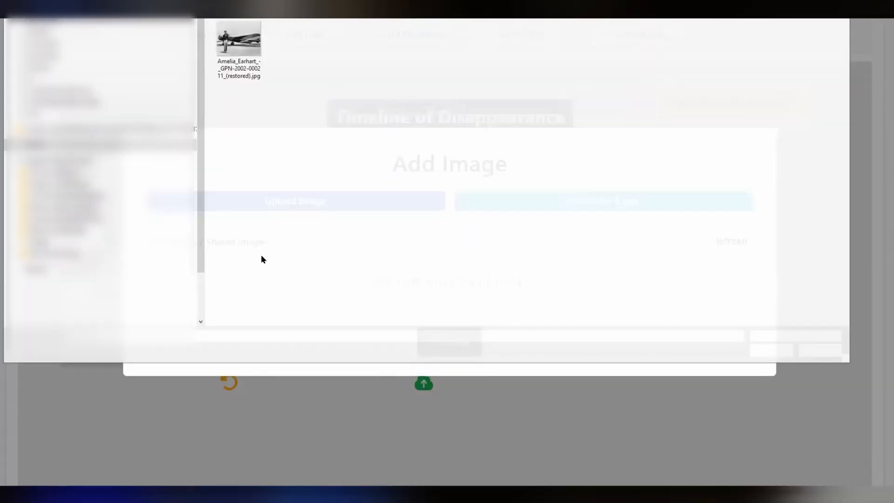
click(772, 351)
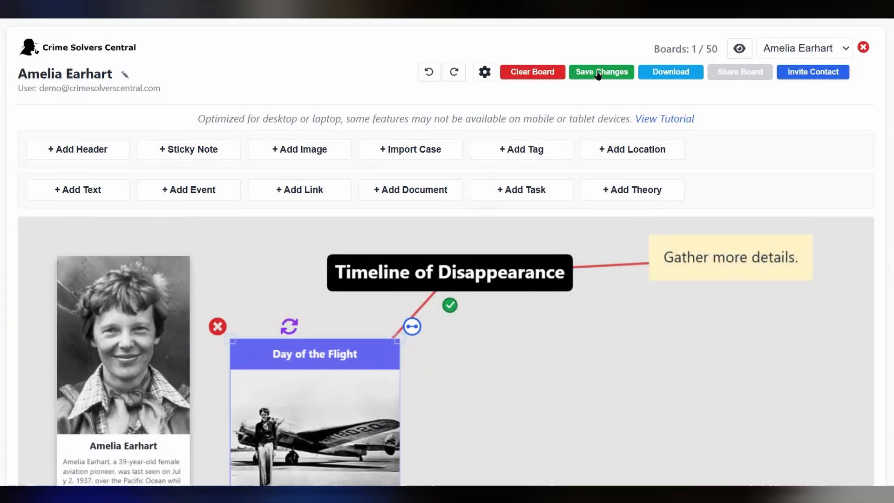
click(588, 78)
click(408, 303)
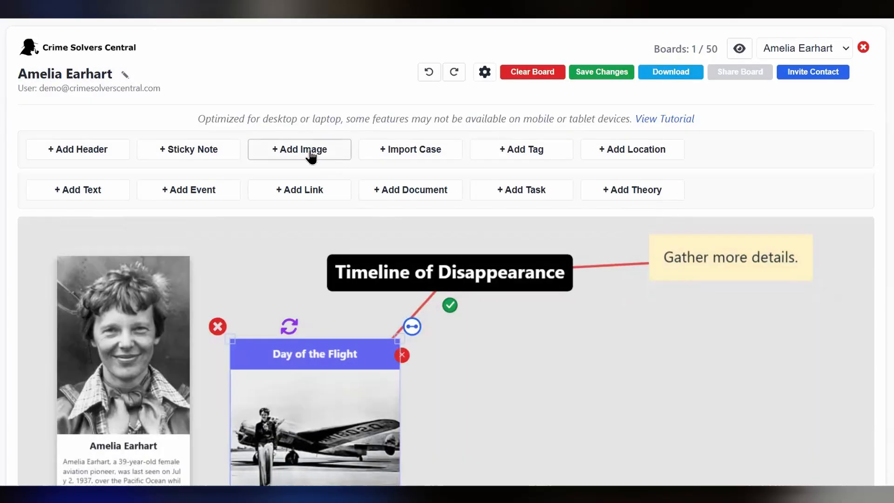
Add an image card titled 'Amelia on an Island'
click(284, 154)
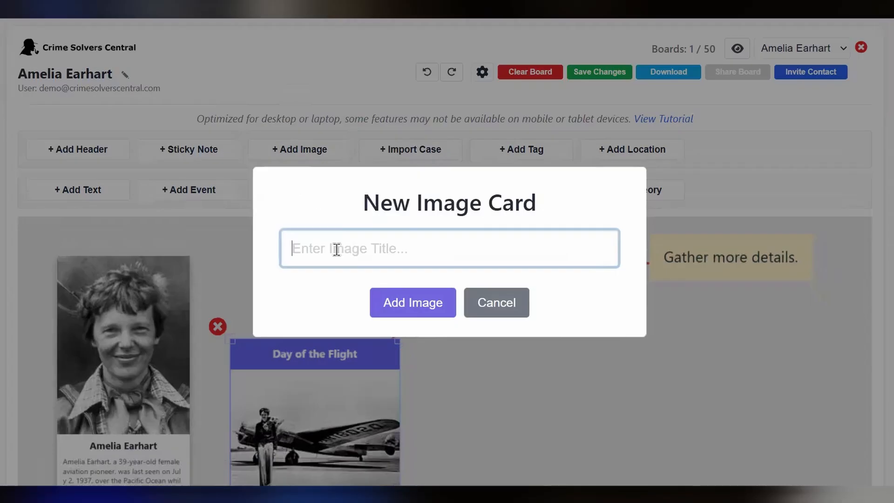
click(336, 250)
text(Amelia on )
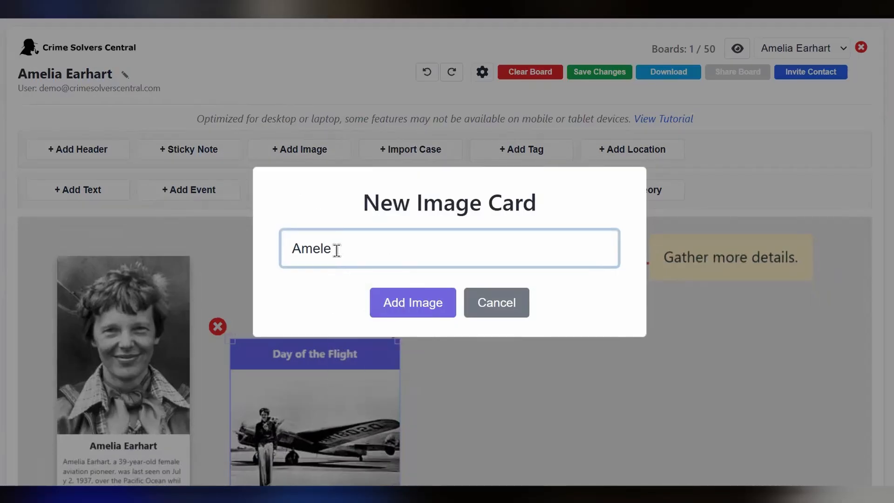
text(an Island)
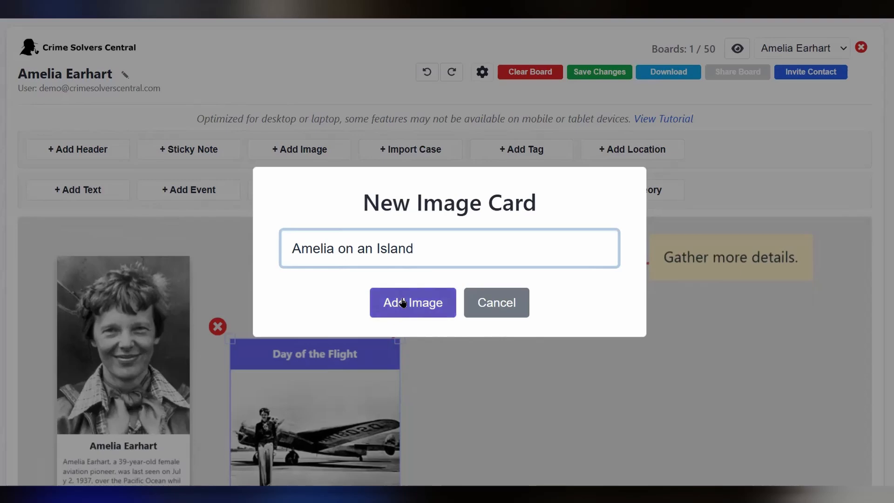
click(411, 303)
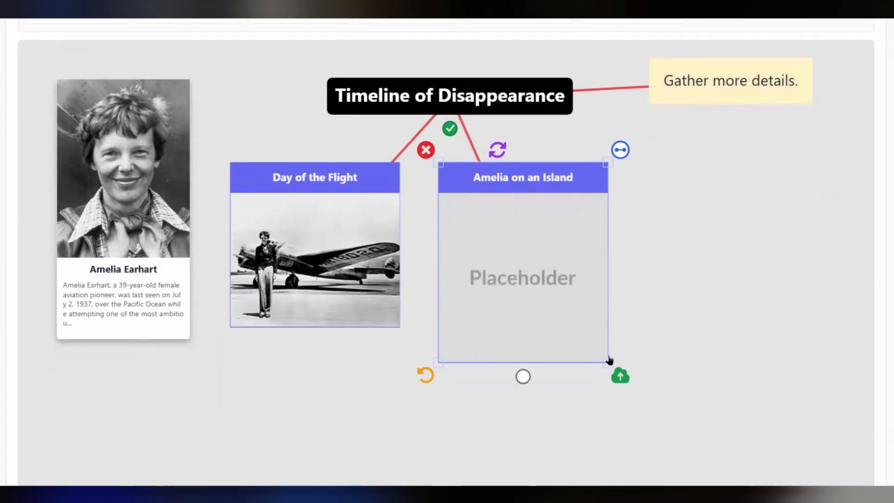
Fill it with an AI image of Earhart stranded on an island with SOS on the beach
click(619, 375)
click(560, 200)
click(371, 211)
text(Create an image of Amelia Earhart on)
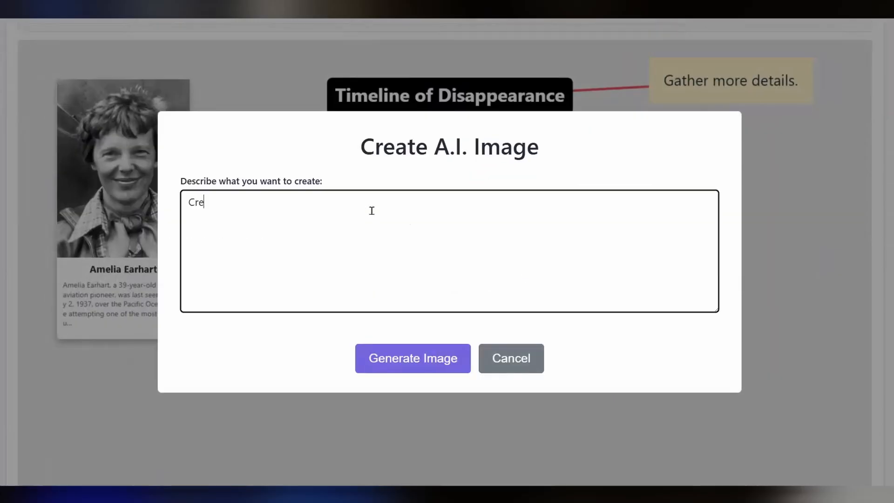
key(BackSpace)
key(BackSpace)
text(strand)
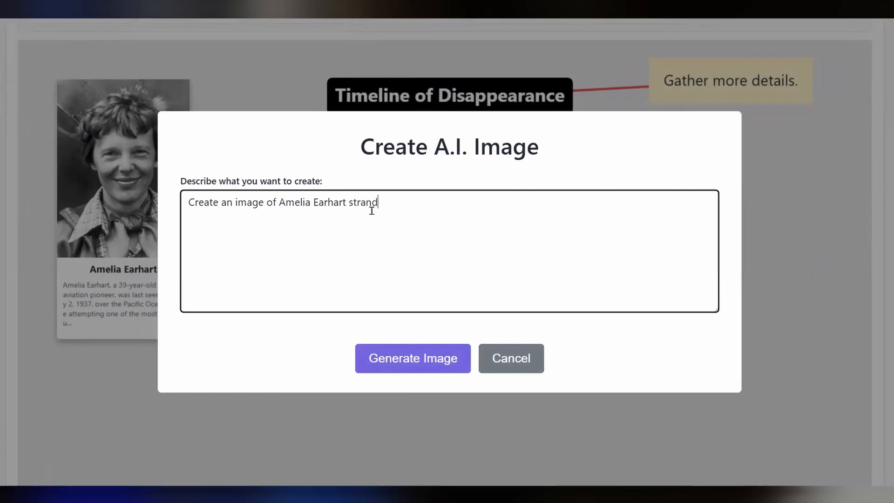
text(ed on an island with an SOS on the beach in the background.)
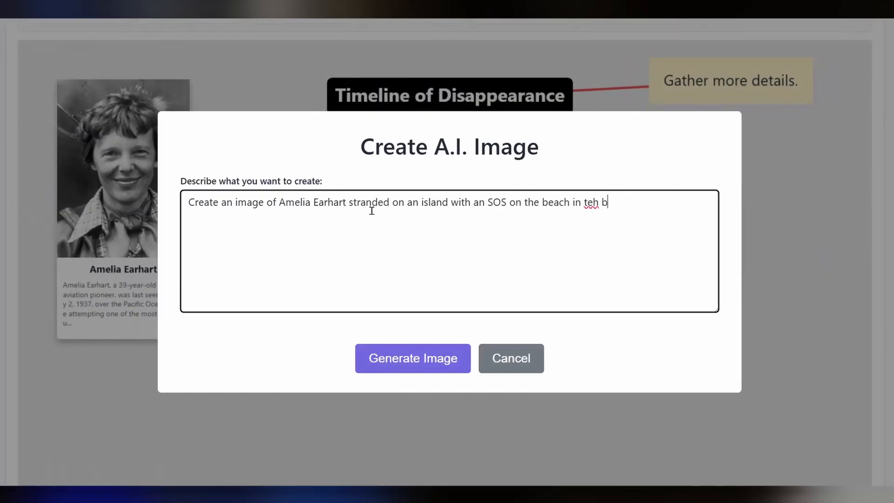
click(368, 357)
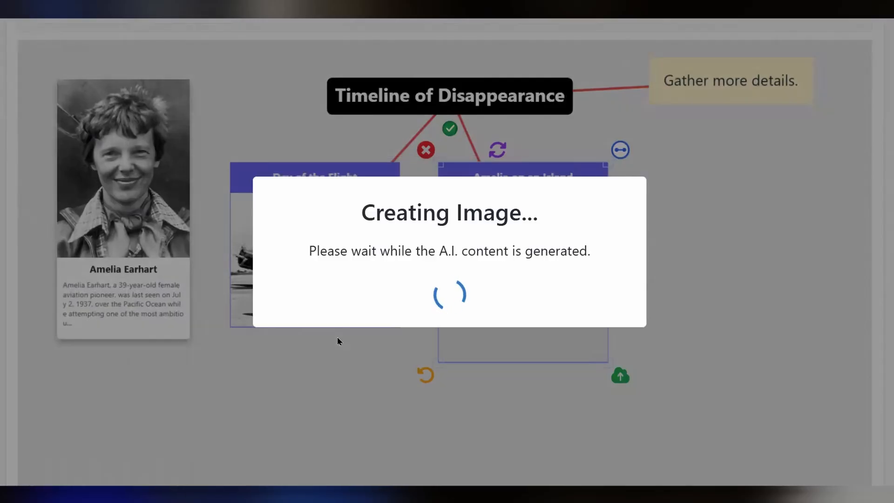
scroll(342, 338, down, 2)
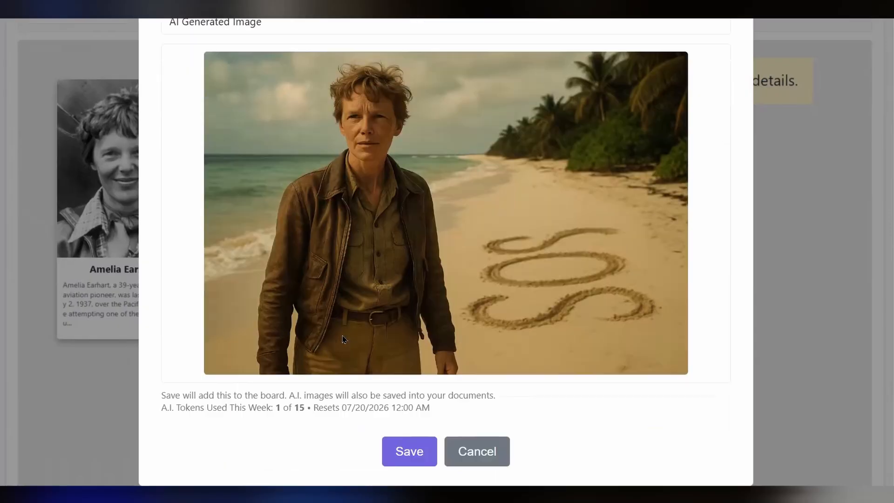
click(398, 451)
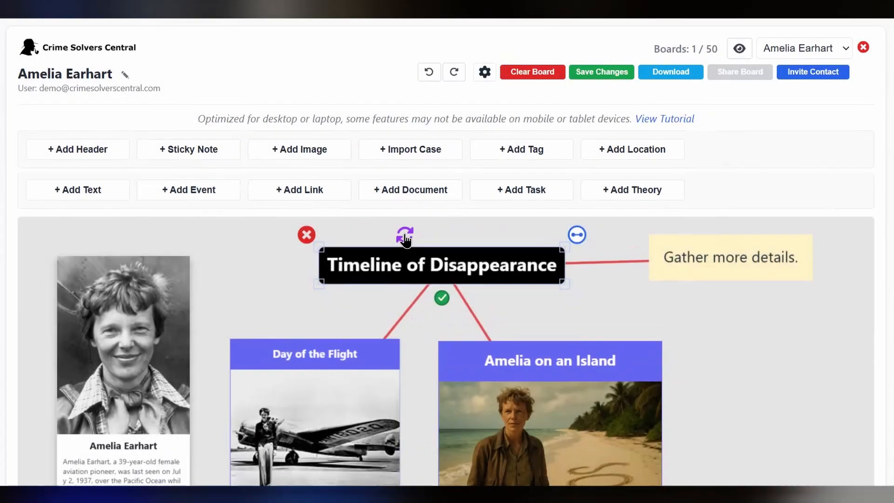
Rename the header to 'Images' and make the Amelia Earhart card the connection anchor
click(404, 233)
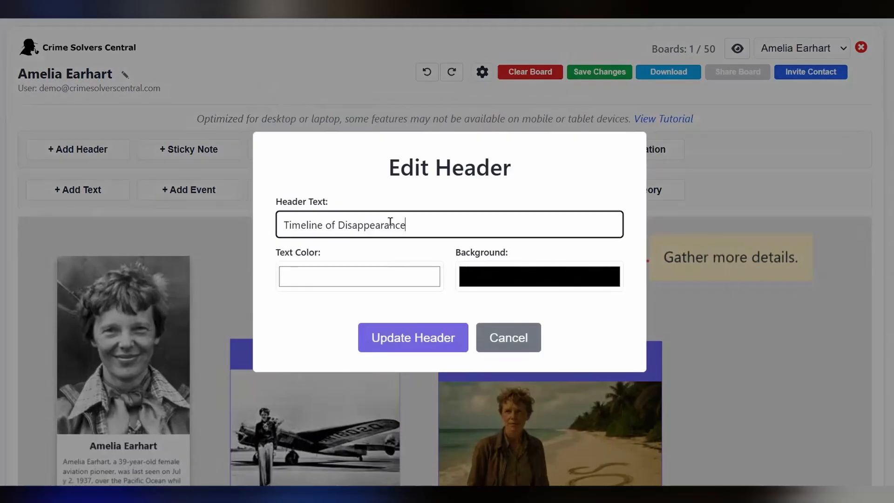
key(ctrl+a)
text(Images)
click(400, 337)
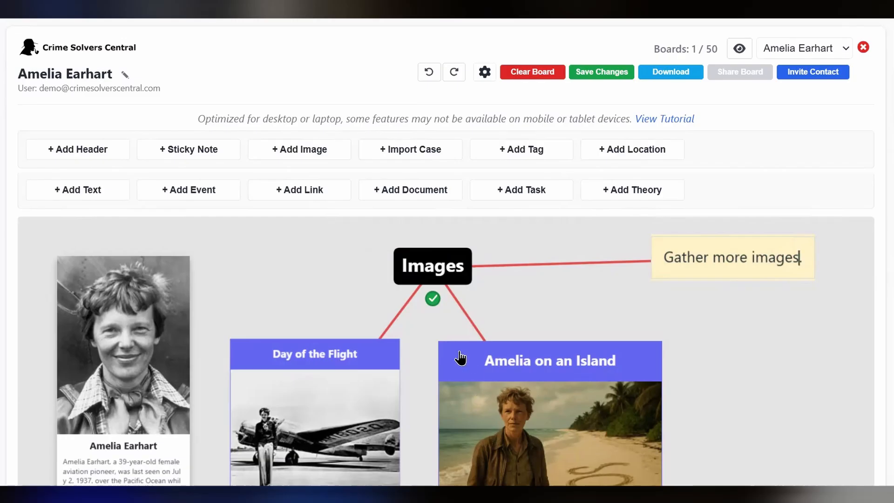
scroll(326, 142, down, 3)
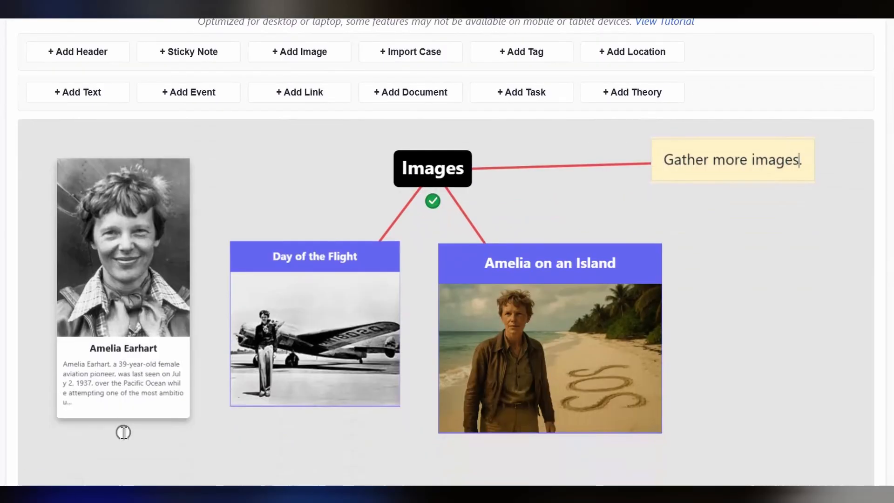
click(123, 434)
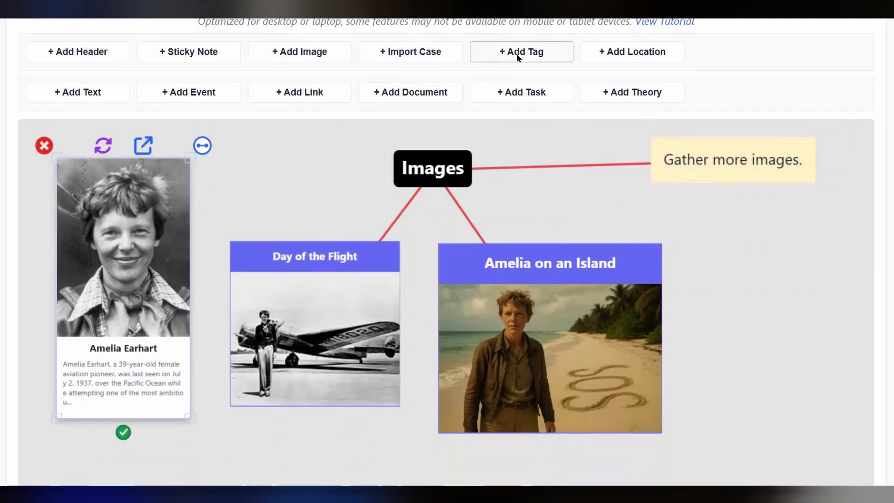
Add a custom tag named 'Final Flight Location' to the board
click(517, 57)
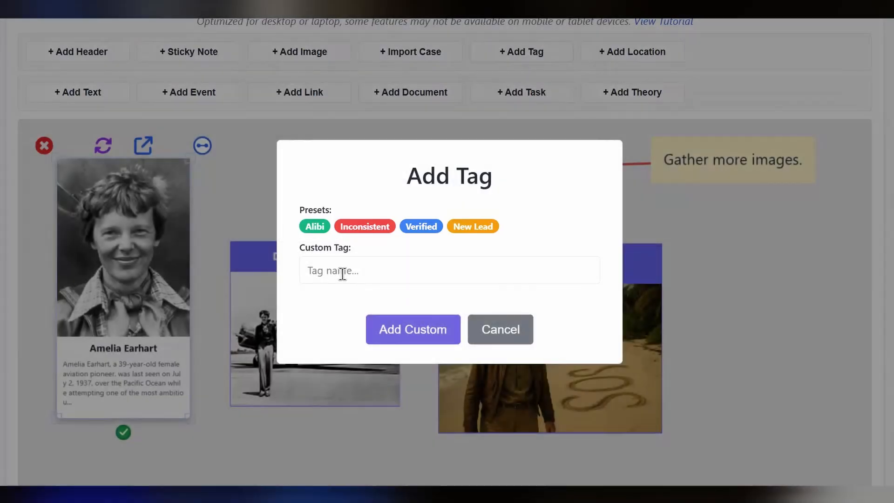
click(344, 271)
text(Final Flight Location)
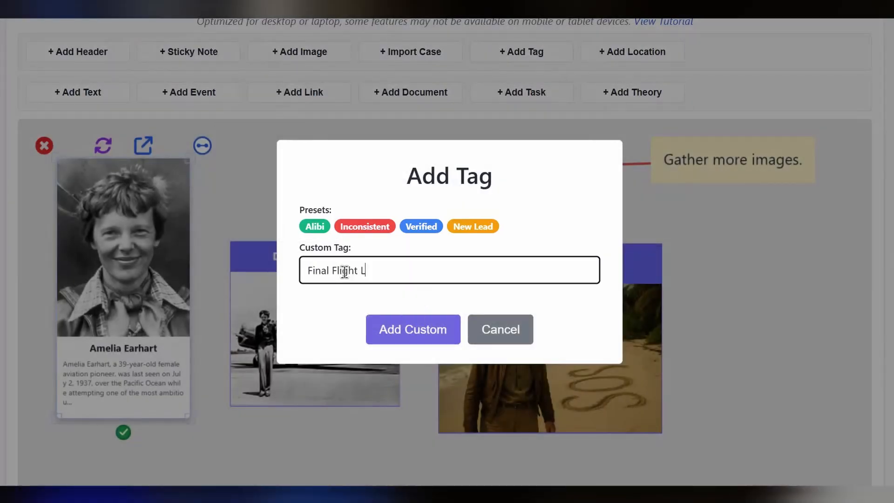
click(399, 329)
Place the tag below the Amelia Earhart card and make it the connection anchor
scroll(726, 303, down, 2)
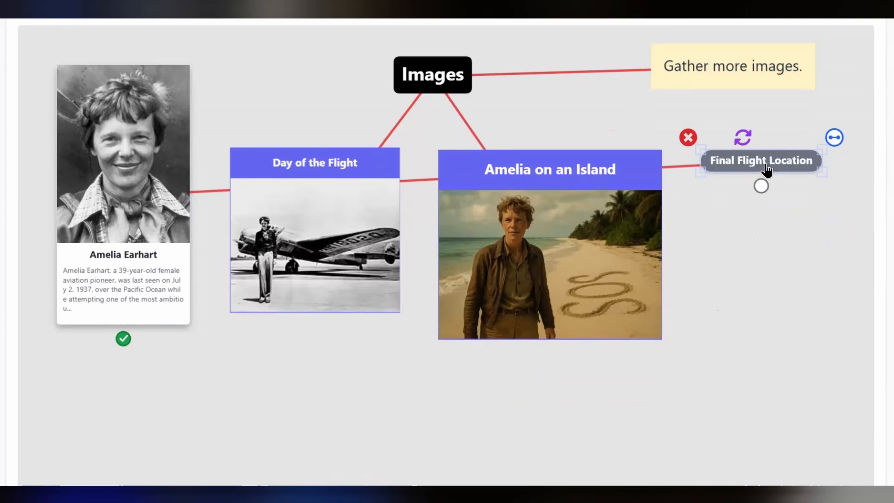
drag(765, 169, 155, 406)
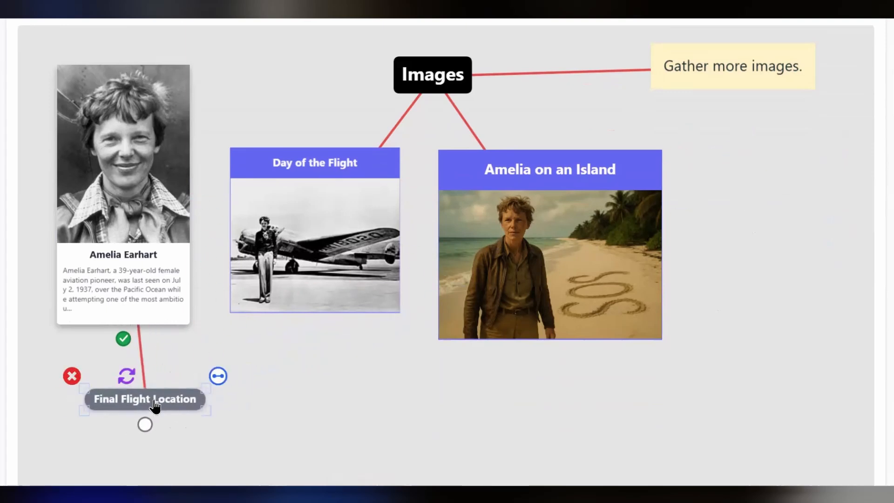
scroll(155, 396, down, 2)
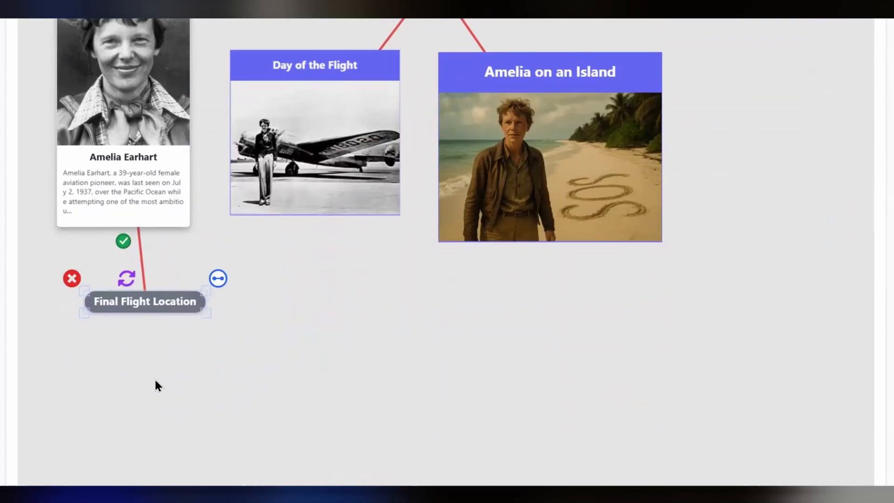
click(144, 327)
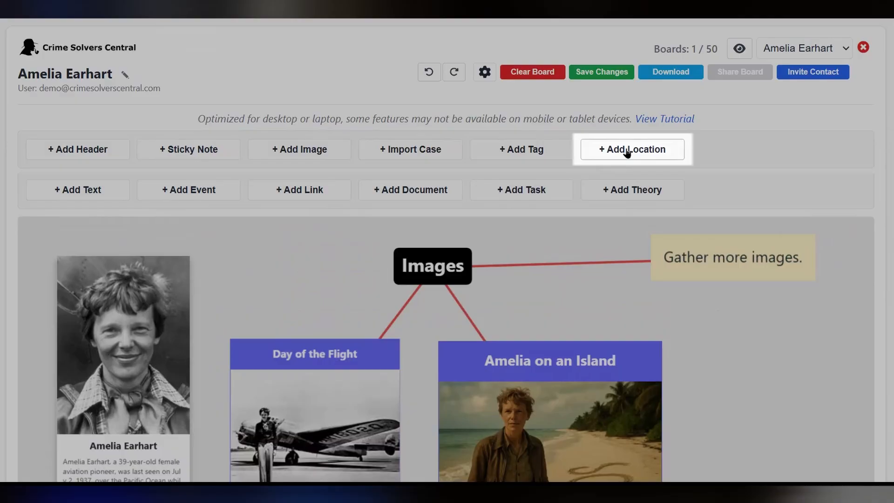
Add a Hybrid map card for the pasted Hialeah, Florida address
click(627, 153)
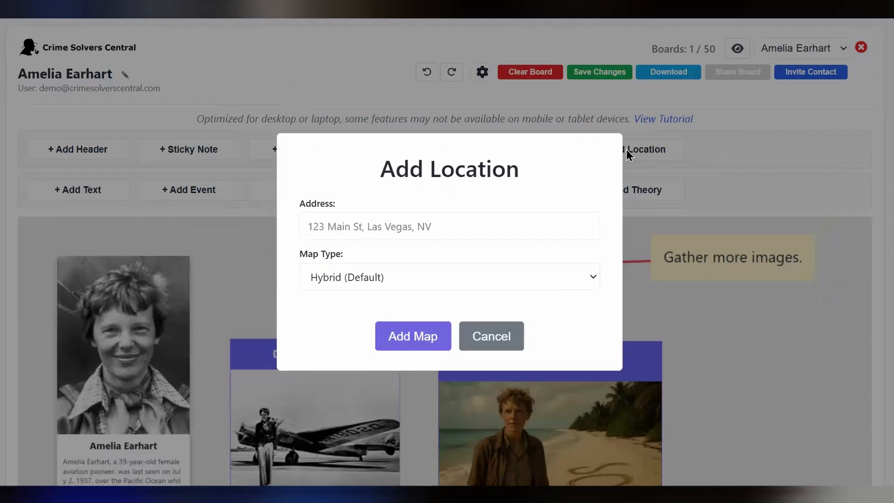
click(452, 227)
text(5555 East 8th Avenue, Hialeah, FL 33013)
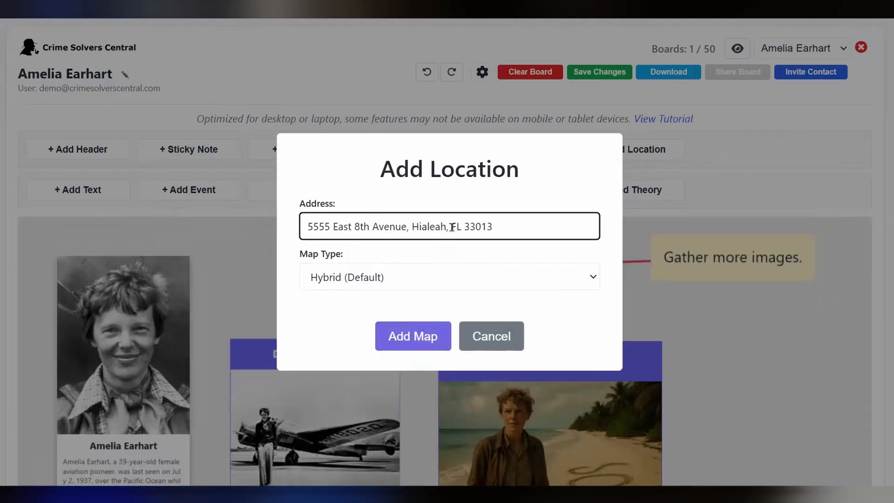
click(377, 277)
click(411, 271)
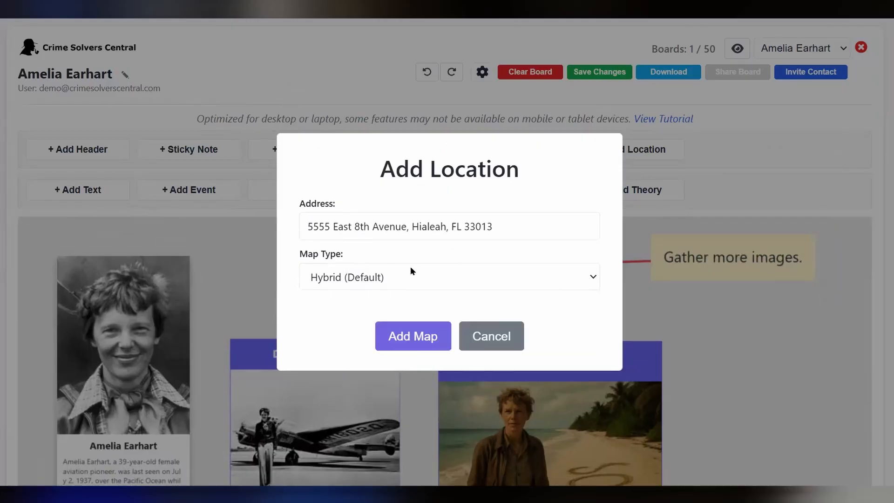
click(413, 337)
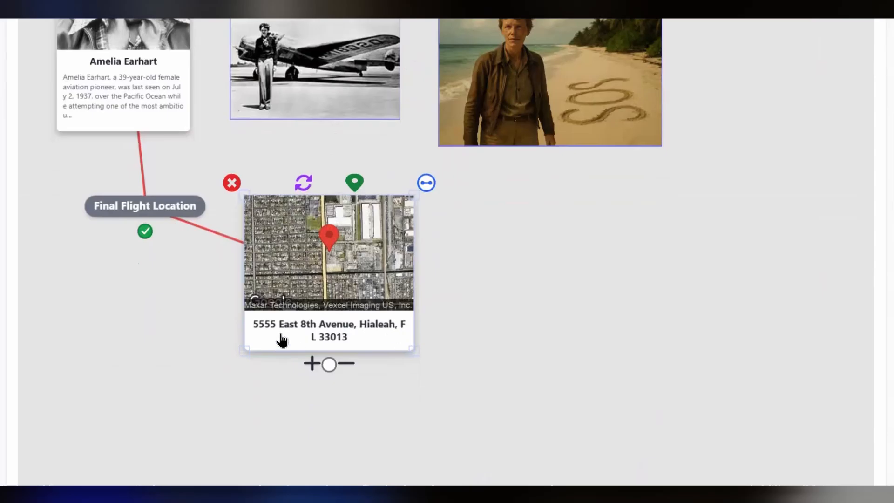
Adjust the map's zoom level and enlarge the map card by dragging its corner
click(311, 363)
click(311, 364)
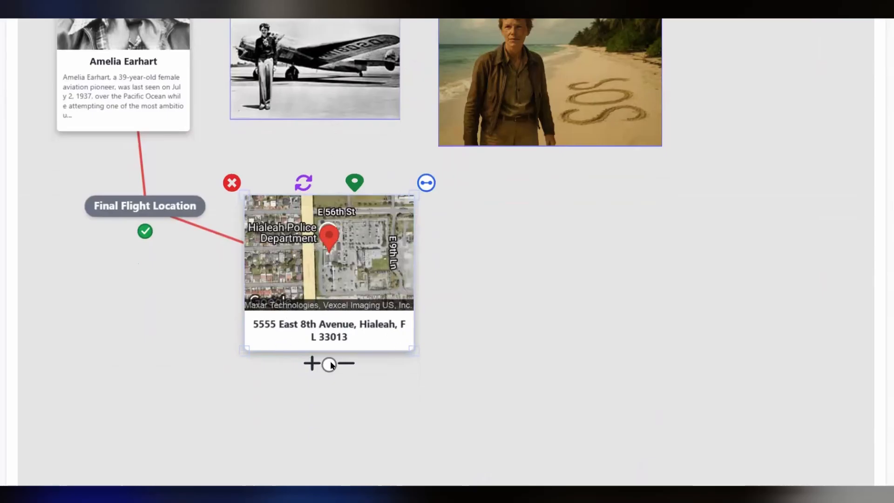
click(347, 364)
click(348, 365)
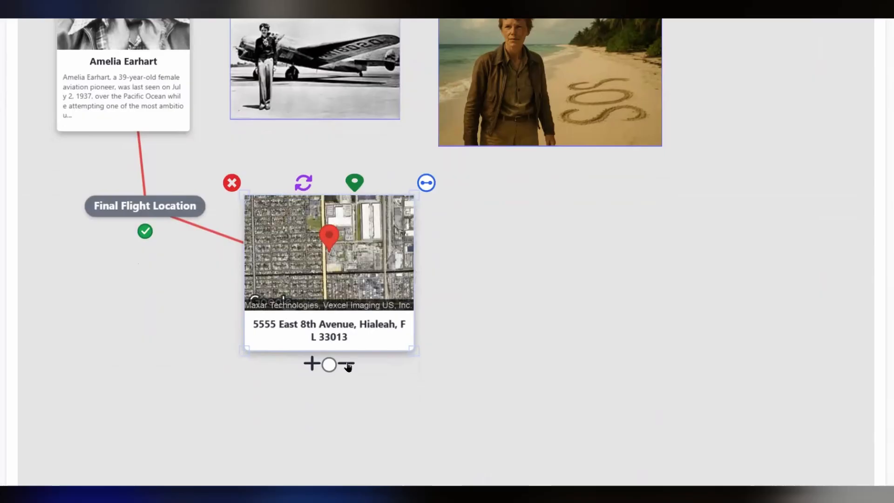
click(311, 364)
mouse_move(411, 349)
mouse_down()
mouse_move(476, 405)
mouse_move(419, 353)
mouse_move(425, 359)
mouse_up()
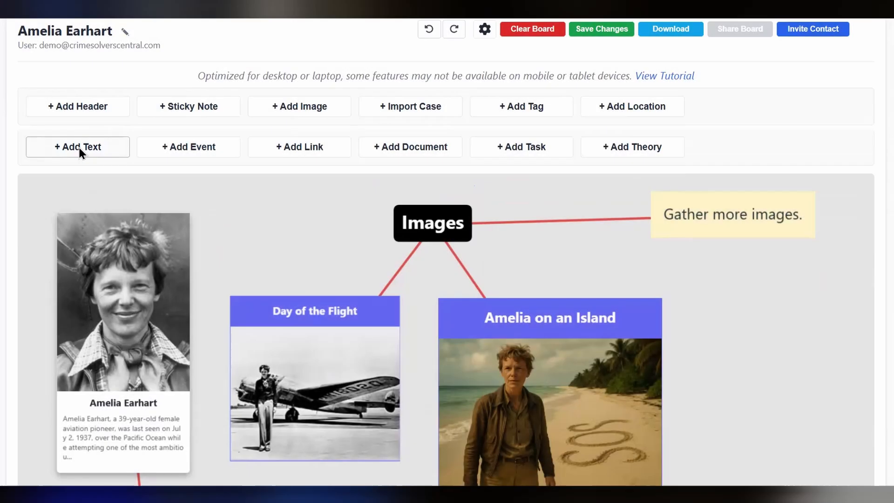
Add the Coast Guard cutter Itasca paragraph as a text card and nudge it into place
click(79, 147)
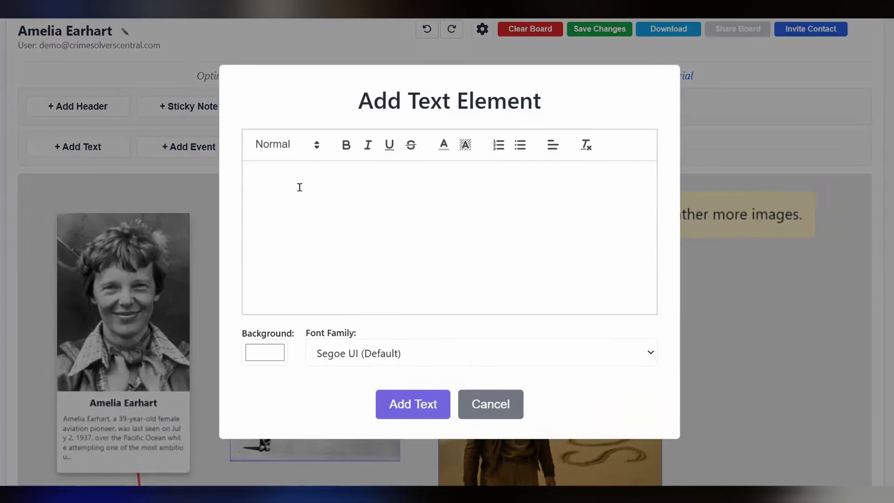
text(In preparation for the trip to Howland Island, the U.S. Coast Guard had sent the cutter USCGC Itasca (1929) to the island to offer communication and navigation support for the flight.)
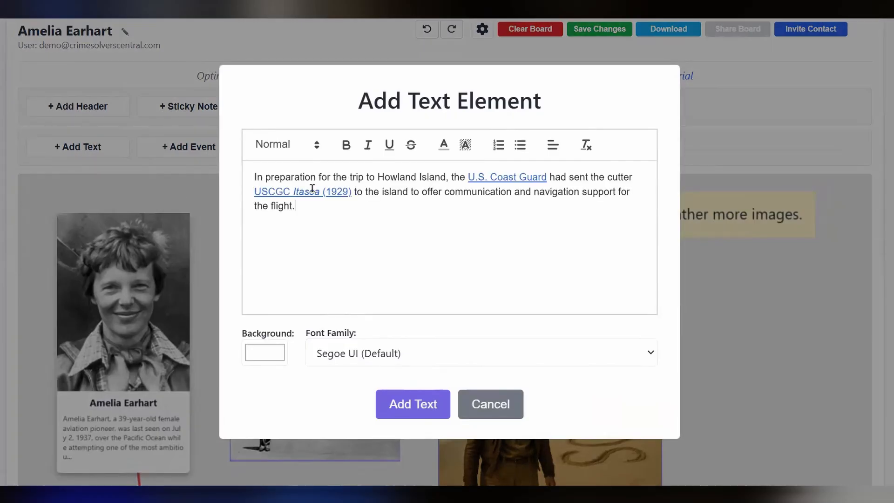
click(409, 405)
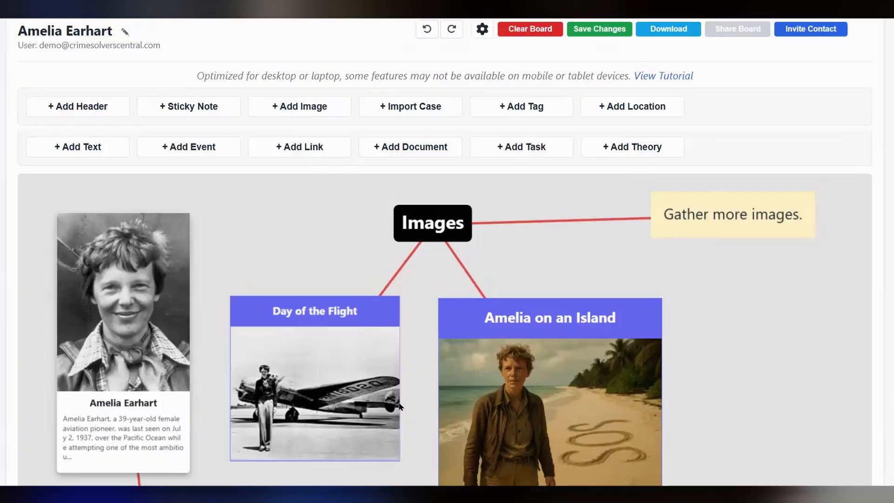
drag(584, 317, 578, 315)
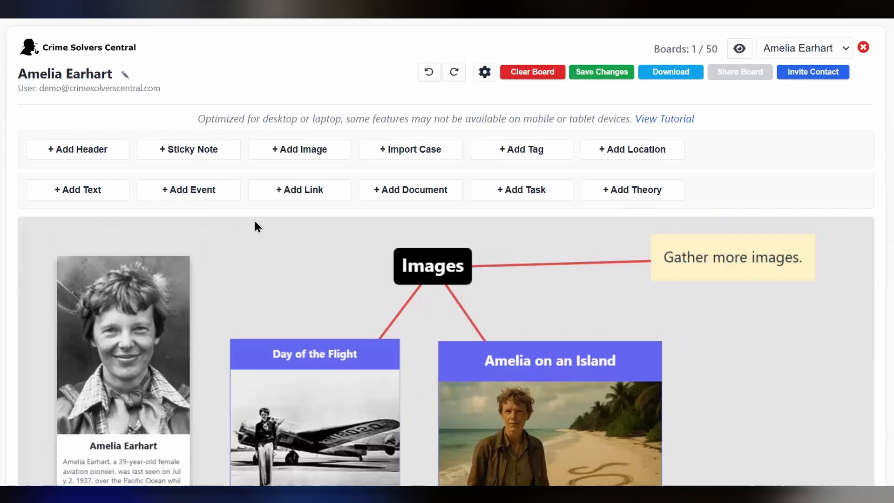
Add a 'Timeline' header and drag it below Final Flight Location
click(90, 151)
click(349, 223)
text(Timeline)
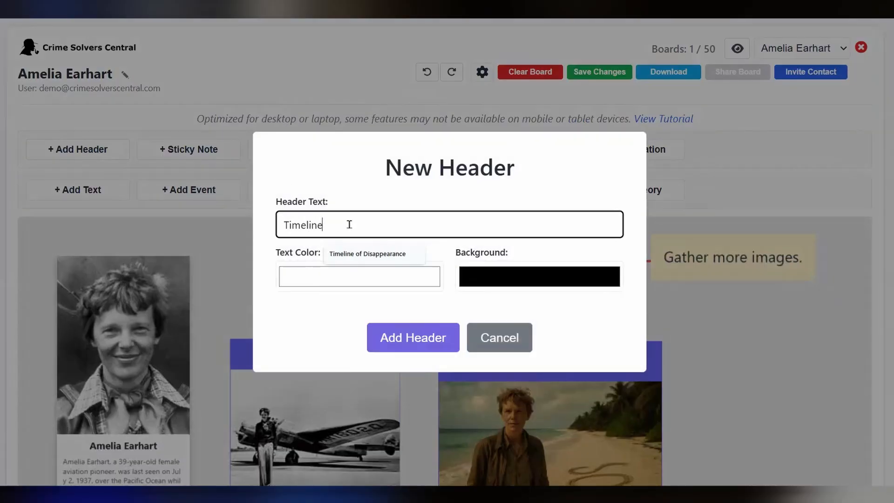
click(403, 338)
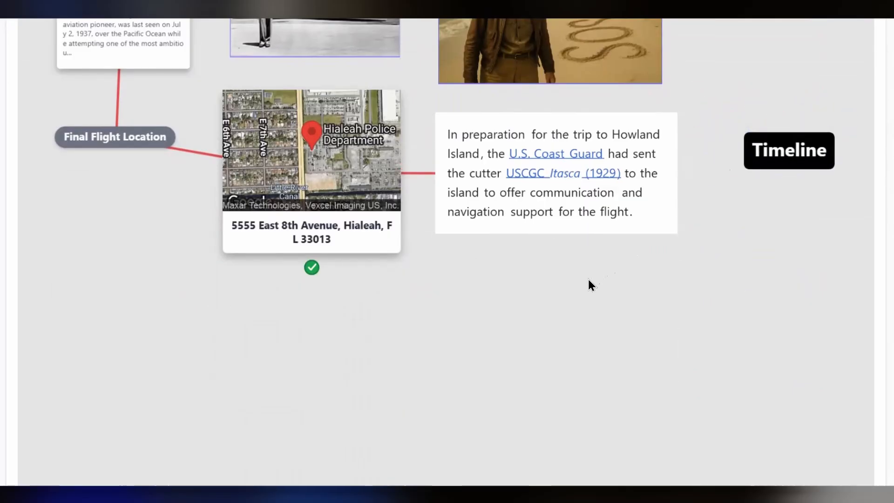
drag(788, 152, 118, 264)
scroll(90, 363, up, 6)
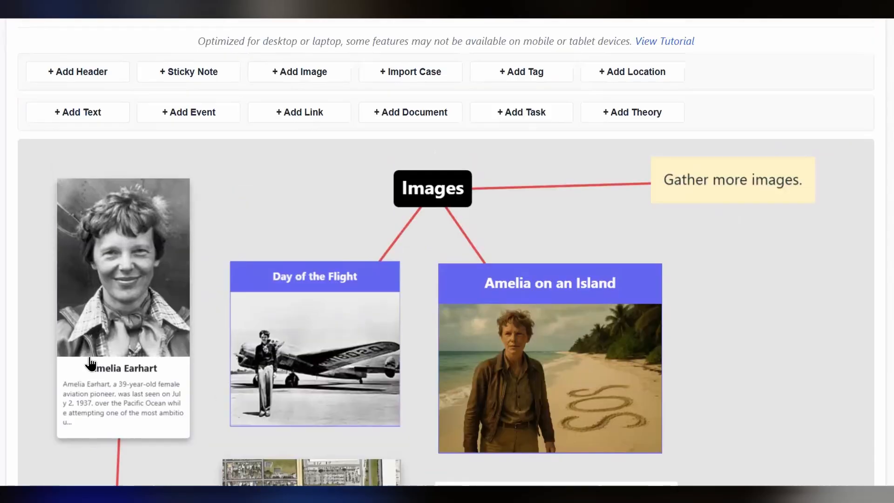
scroll(90, 363, up, 2)
click(188, 191)
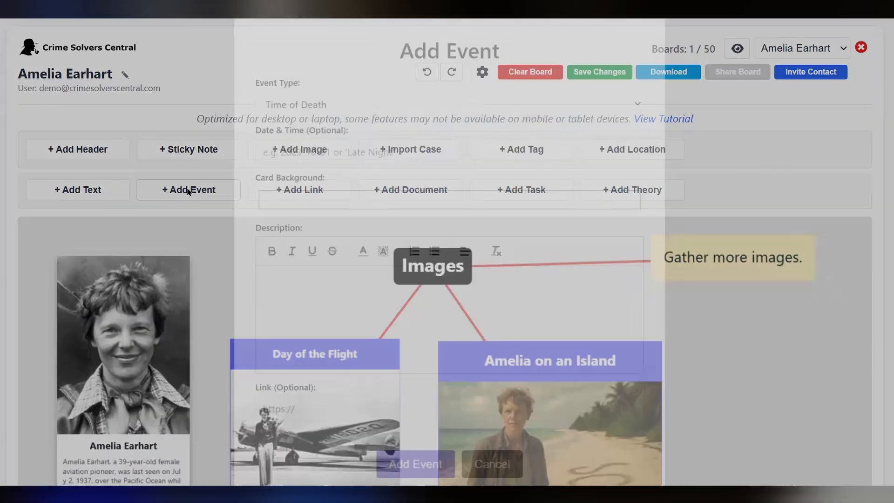
Add a Custom / Other event 'Darwin, Australia', June 29, 1937, described 'Last departure location.'
click(310, 122)
click(293, 228)
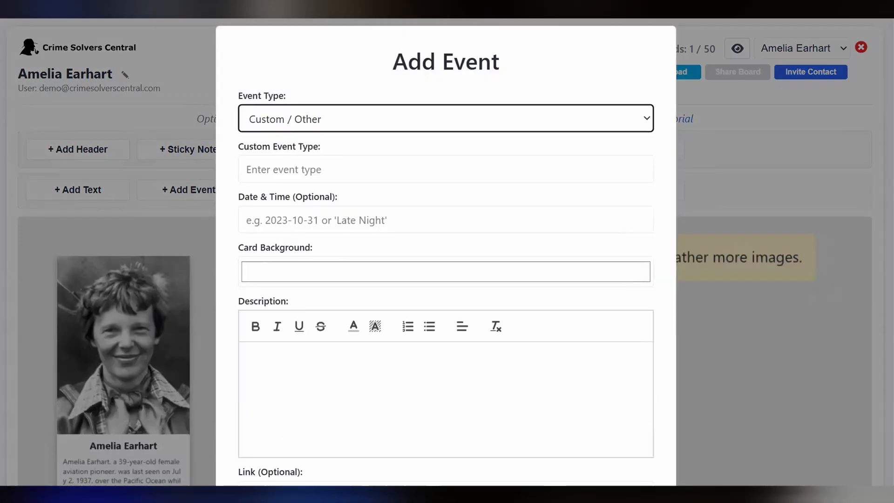
click(297, 170)
text(Darwin, Australia)
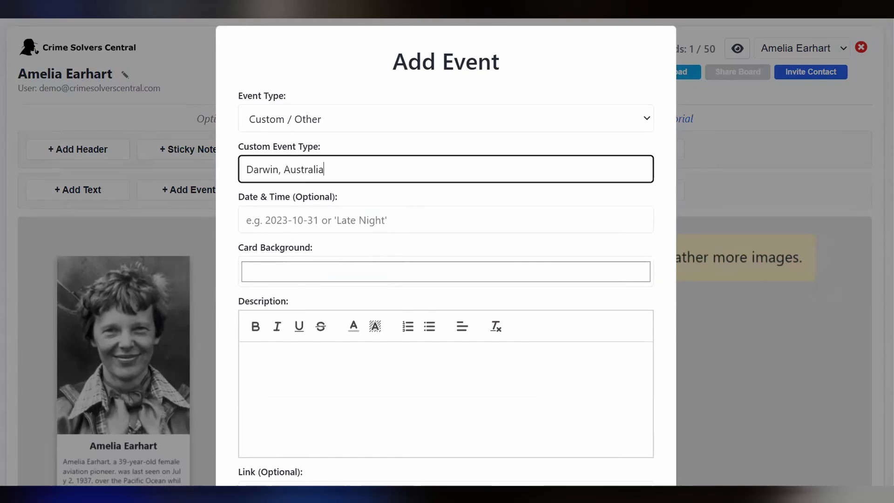
click(277, 219)
text(June 29, 1937)
click(290, 370)
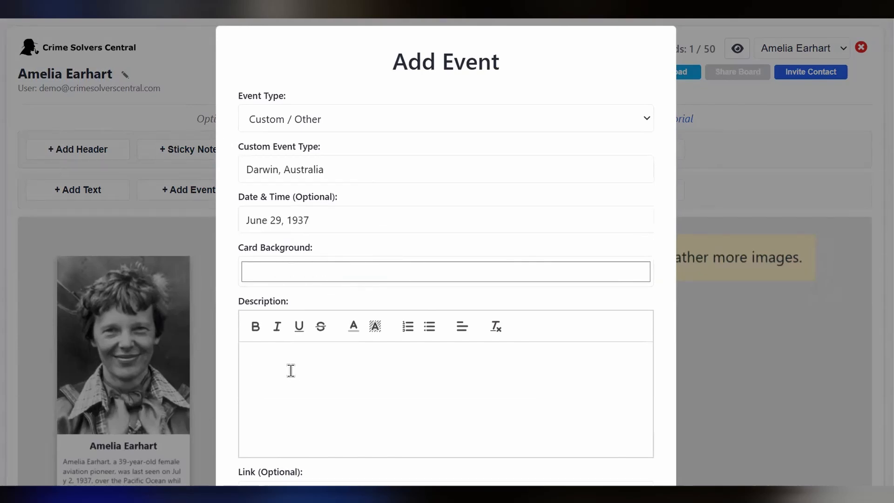
text(Last departure location.)
scroll(302, 388, down, 3)
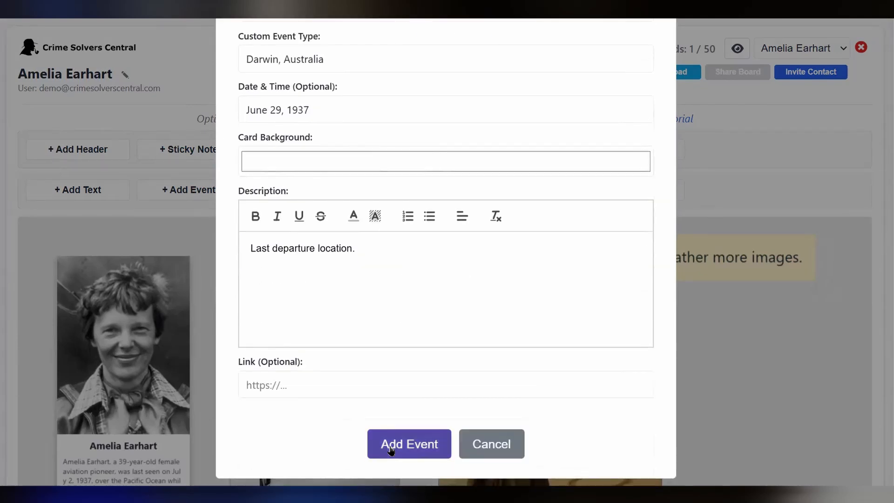
click(380, 446)
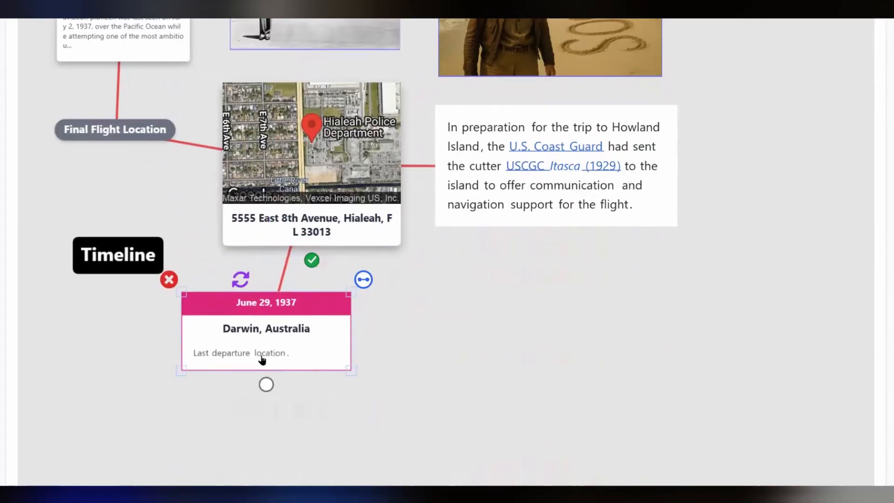
Add the Lae, New Guinea event (July 2, 1937) attached to the Timeline header
click(303, 258)
click(149, 263)
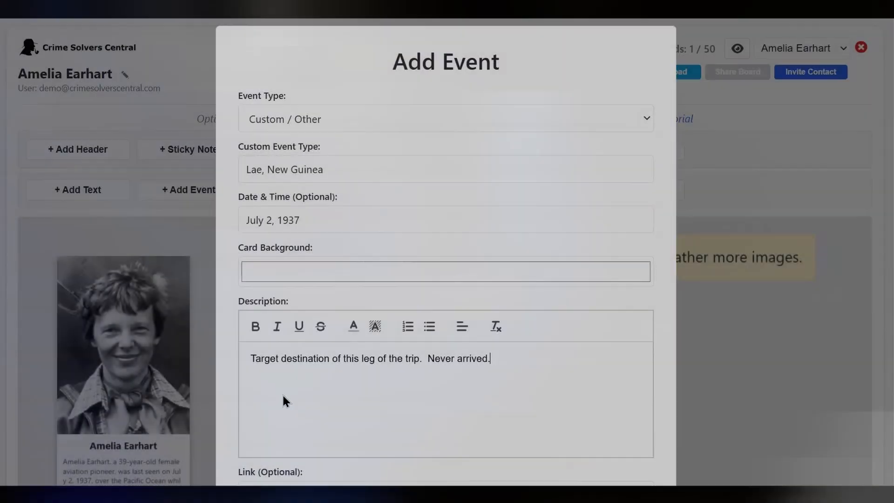
scroll(284, 401, down, 3)
click(395, 443)
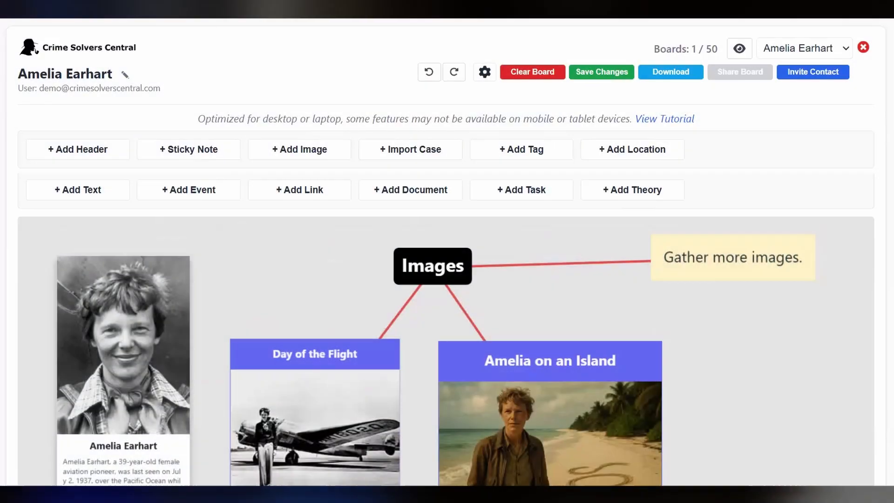
Create a 'Miscellaneous' header with a deep blue background (RGB 44,31,224)
click(85, 151)
click(340, 218)
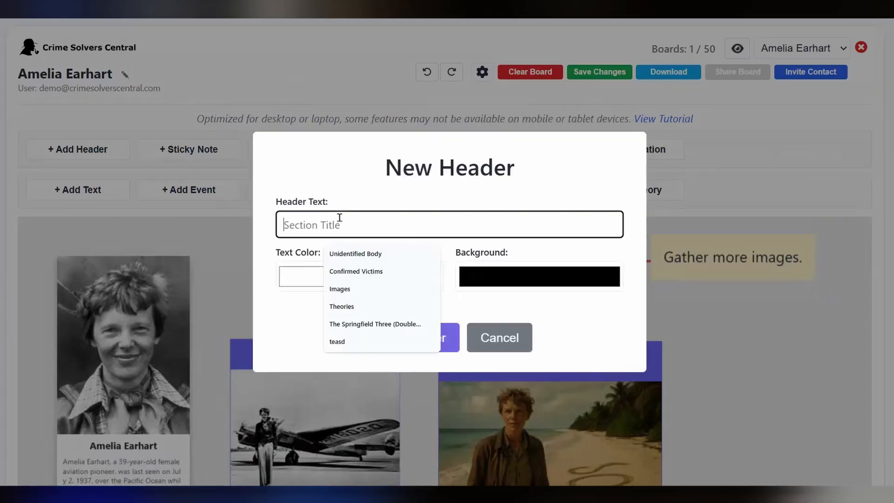
text(Miscellaneous)
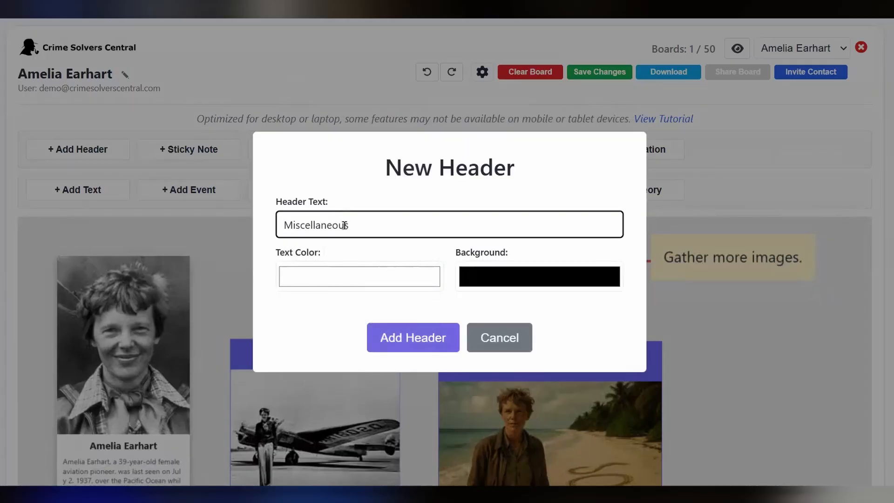
click(501, 280)
click(553, 415)
click(608, 305)
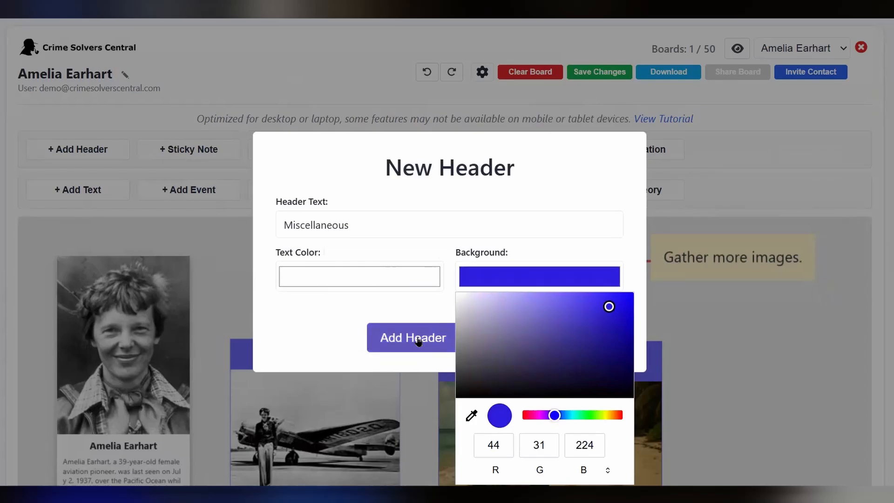
click(412, 337)
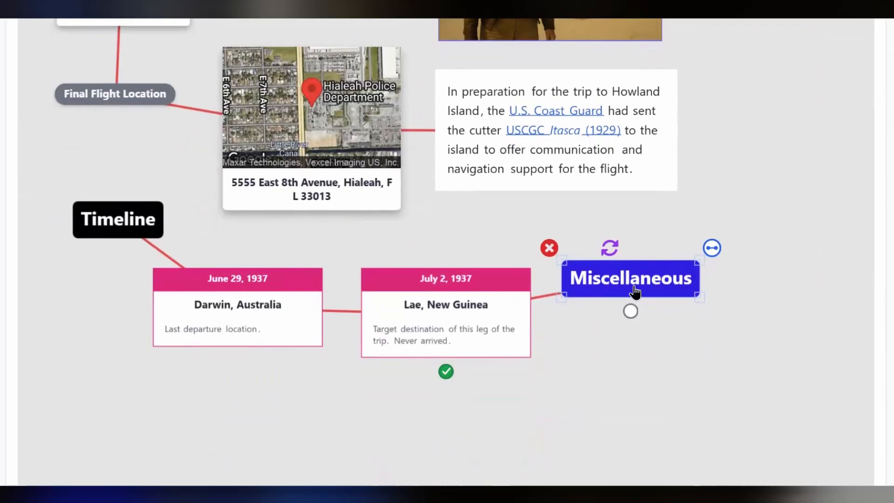
Move the Miscellaneous header below the July 2 card, replacing its old link with one to that card
drag(634, 289, 693, 294)
click(587, 307)
scroll(585, 307, down, 4)
drag(692, 85, 451, 256)
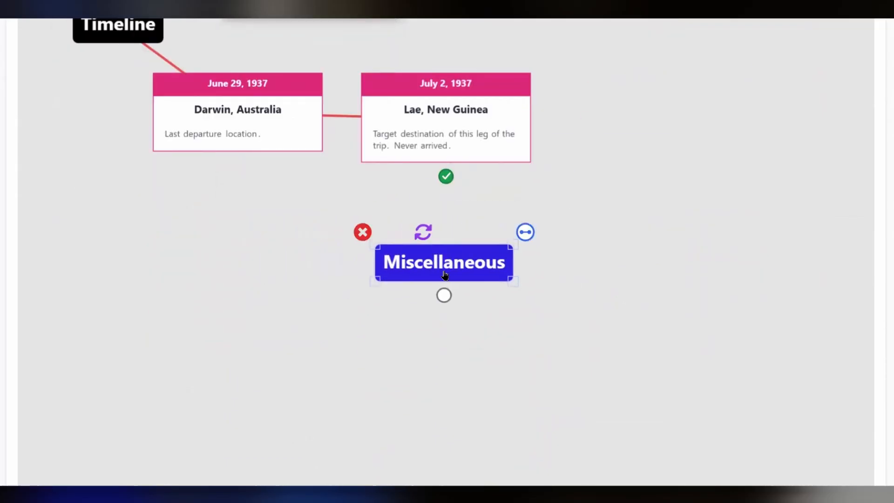
click(443, 295)
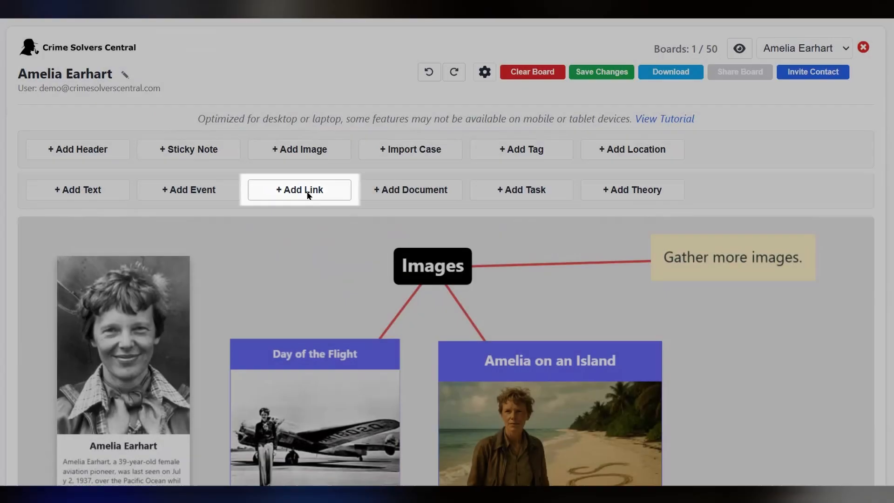
Add an 'Amelia's Wiki Page' link card with Earhart's Wikipedia URL and move it left
click(307, 194)
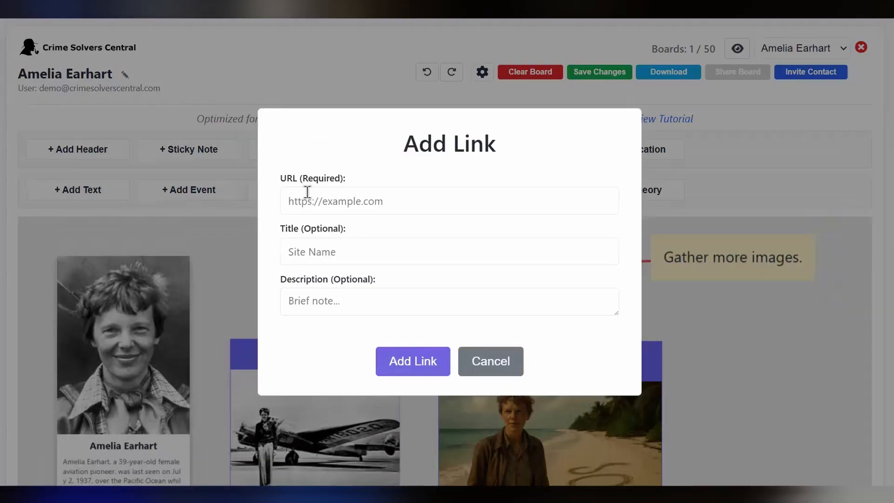
click(321, 197)
text(https://en.wikipedia.org/wiki/Amelia_Earhart)
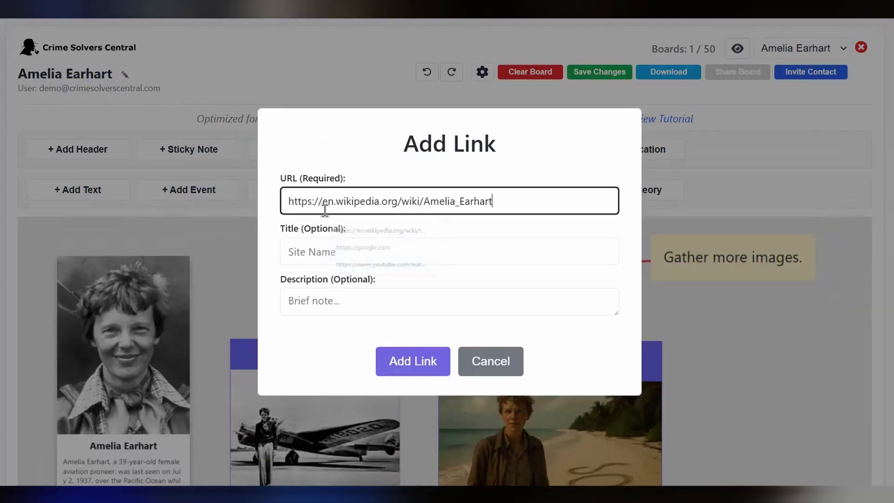
click(343, 246)
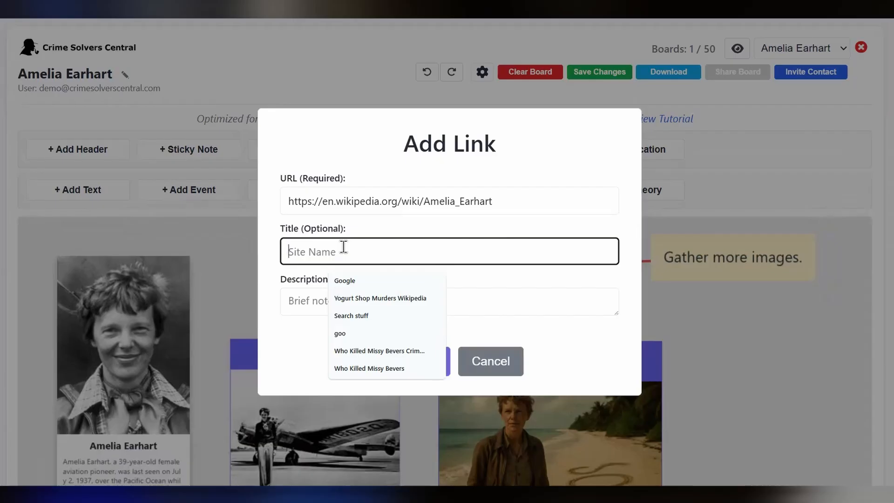
text(Amelia's Wiki Page)
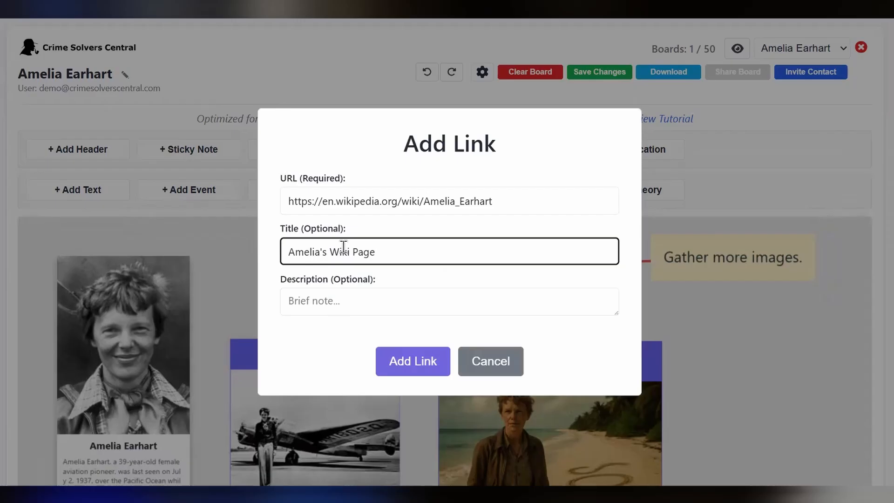
click(407, 365)
drag(550, 340, 131, 389)
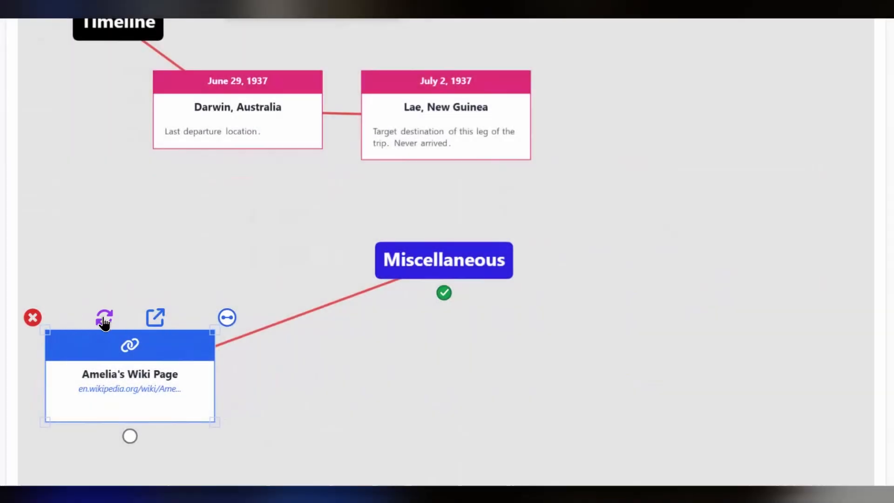
click(105, 319)
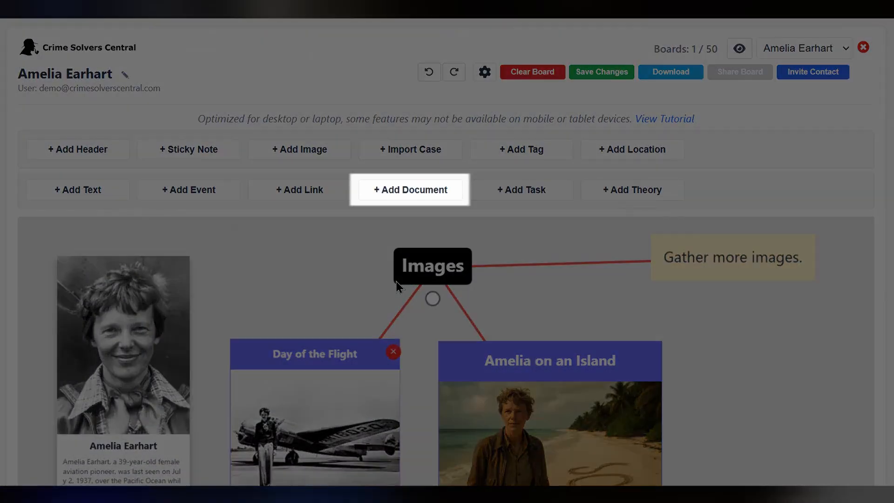
Request an AI .docx document: a detailed timeline of Earhart's solo flight with all dates and locations
click(397, 193)
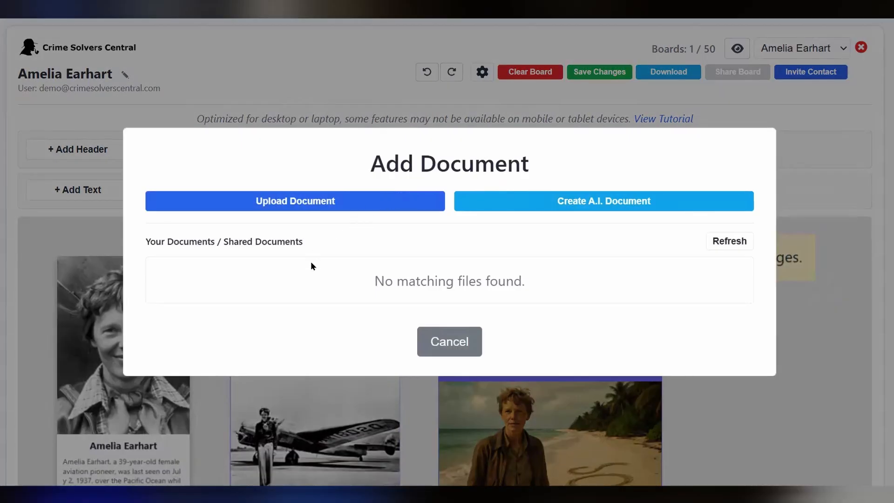
click(568, 202)
click(312, 177)
click(242, 201)
click(287, 240)
text(Create a detailed timeline of Amelia Earhart's)
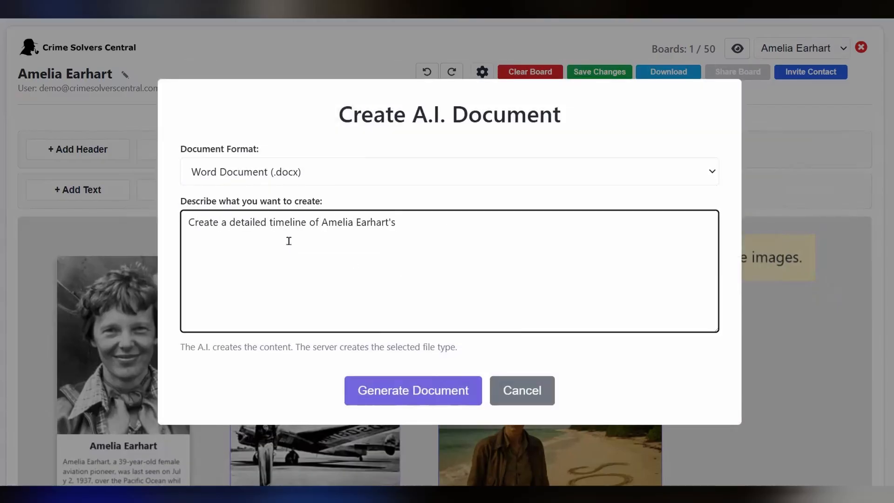
text(Solo Flight with all dates and locations output)
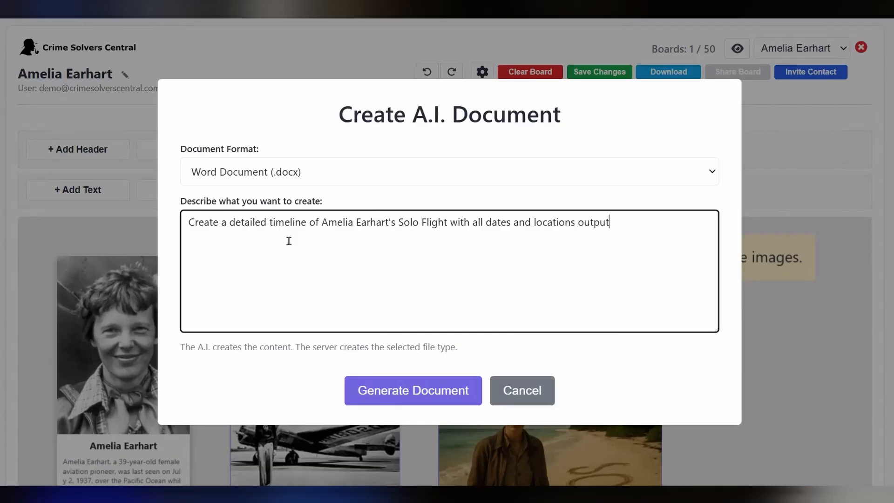
key(BackSpace)
key(BackSpace)
key(BackSpace)
key(BackSpace)
key(BackSpace)
key(BackSpace)
key(BackSpace)
Generate the timeline document, save it to the board, and nudge its card lower
click(403, 390)
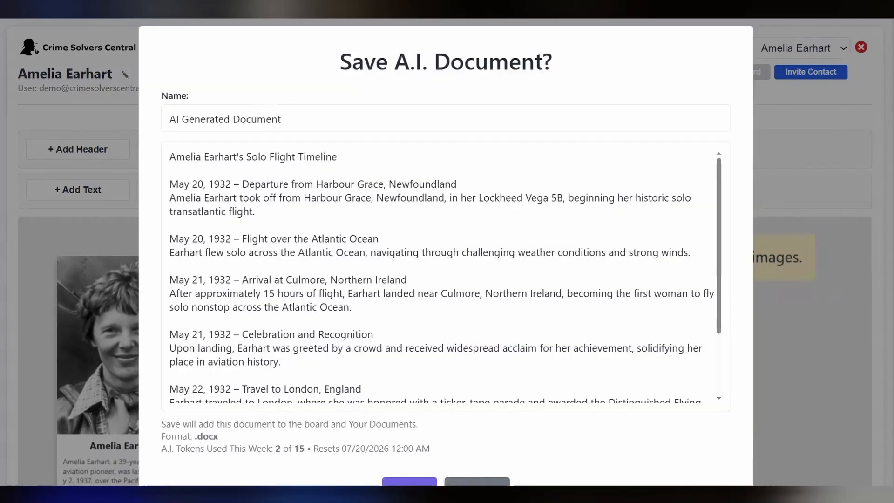
scroll(436, 287, down, 2)
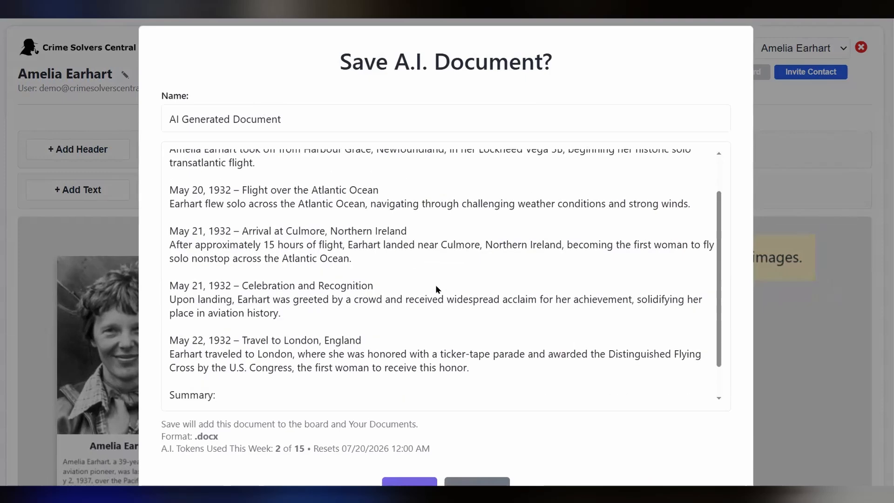
scroll(436, 286, up, 2)
scroll(499, 109, down, 1)
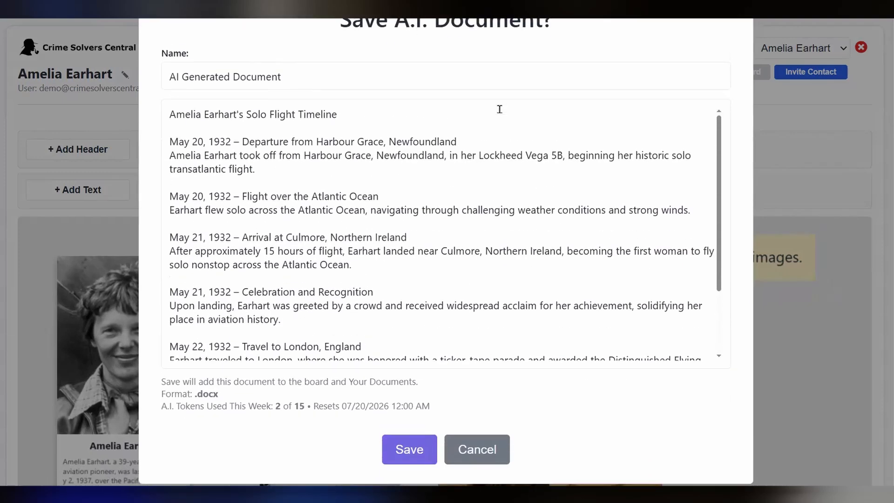
click(400, 445)
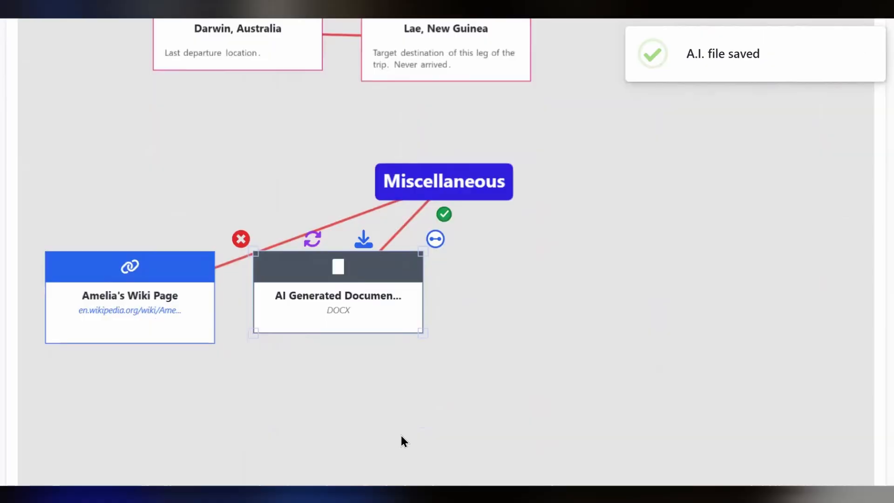
drag(385, 300, 395, 307)
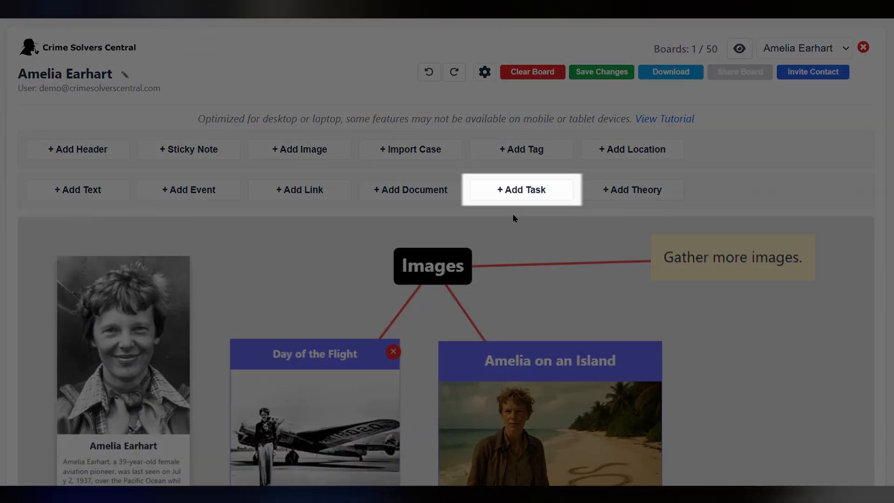
Create a three-task Task List including Locate More Images and Find Amelia
click(513, 195)
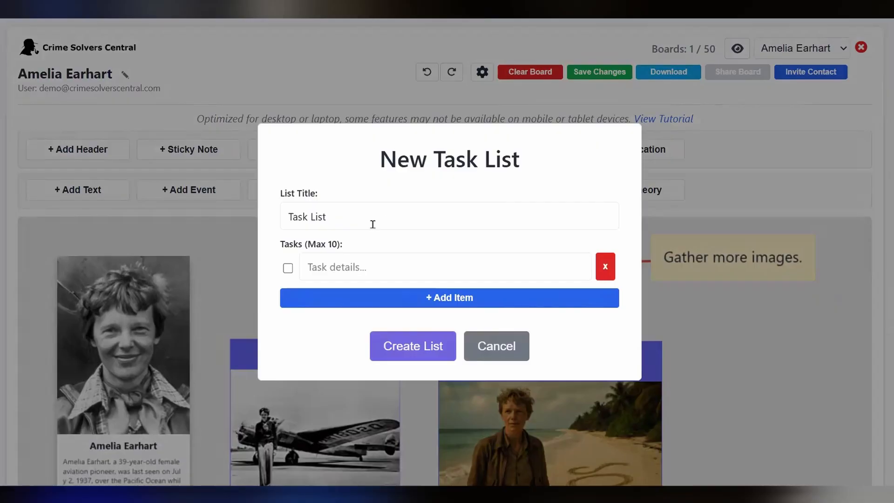
click(357, 215)
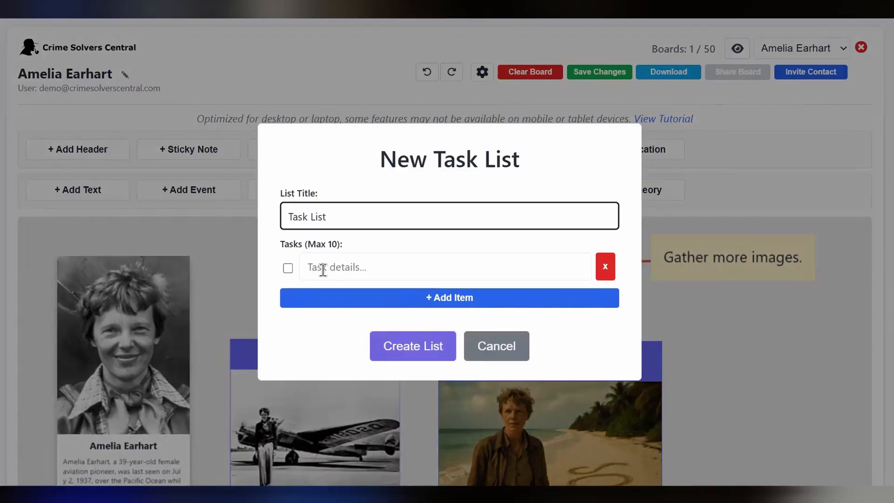
click(325, 267)
text(Locate More Images)
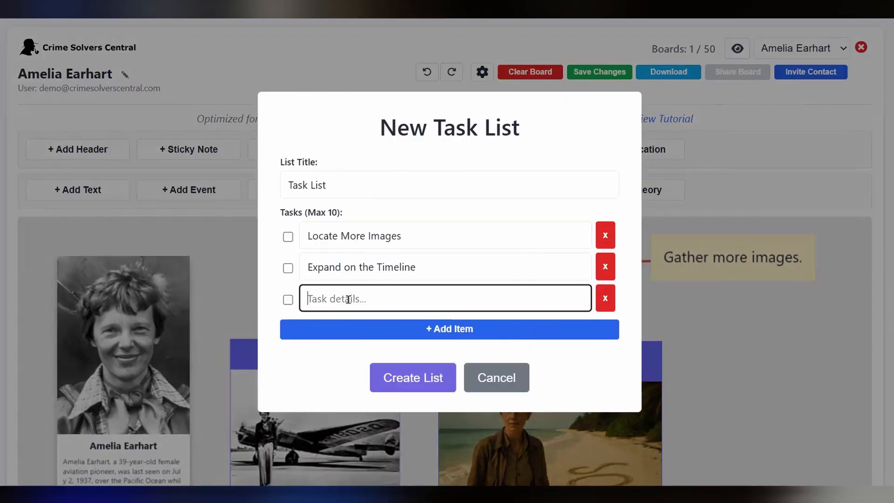
text(Find Amelia)
click(402, 379)
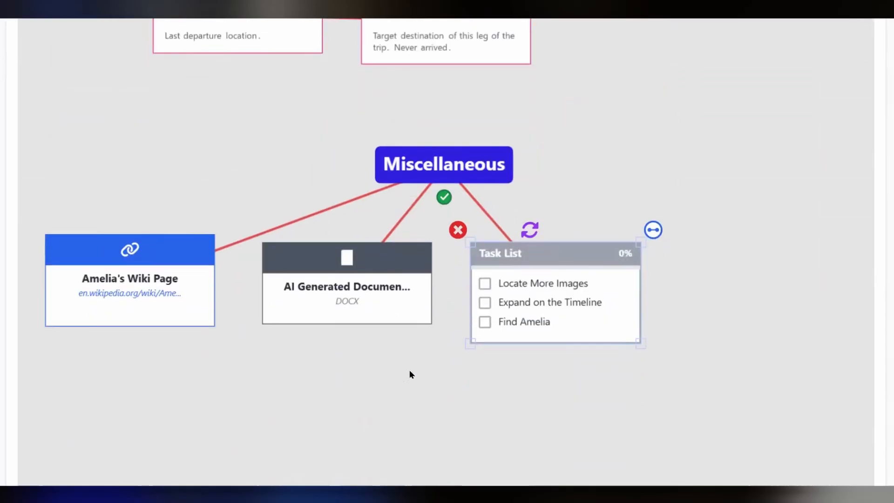
Tick Locate More Images and Expand on the Timeline as done
click(484, 283)
click(485, 303)
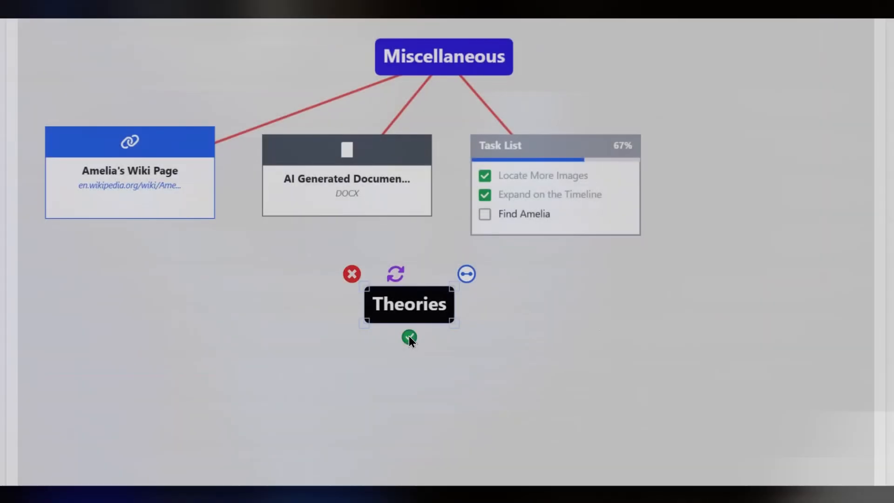
scroll(409, 344, up, 3)
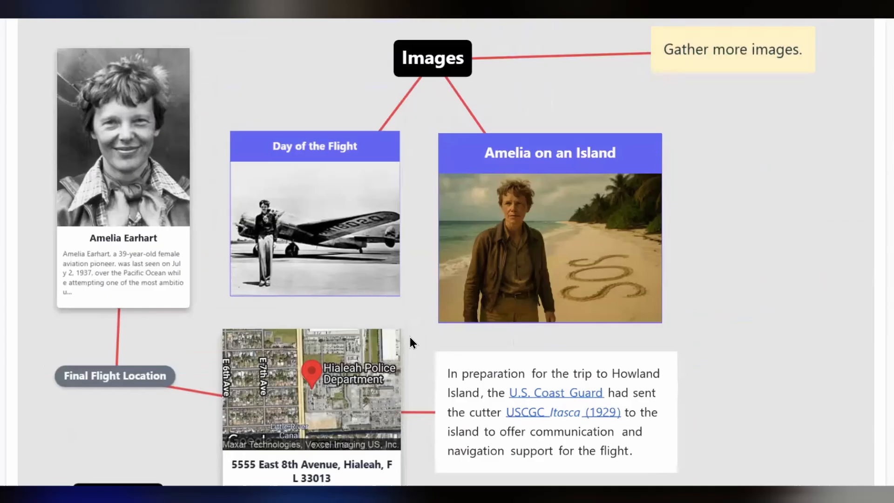
scroll(409, 342, up, 5)
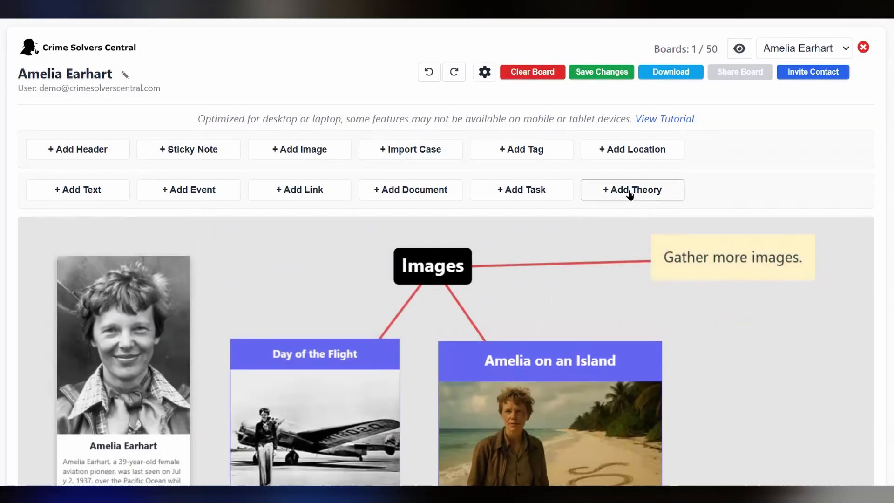
Add a 'Place Crash' theory with High (Probable) confidence and the pasted fuel-exhaustion reasoning
click(621, 190)
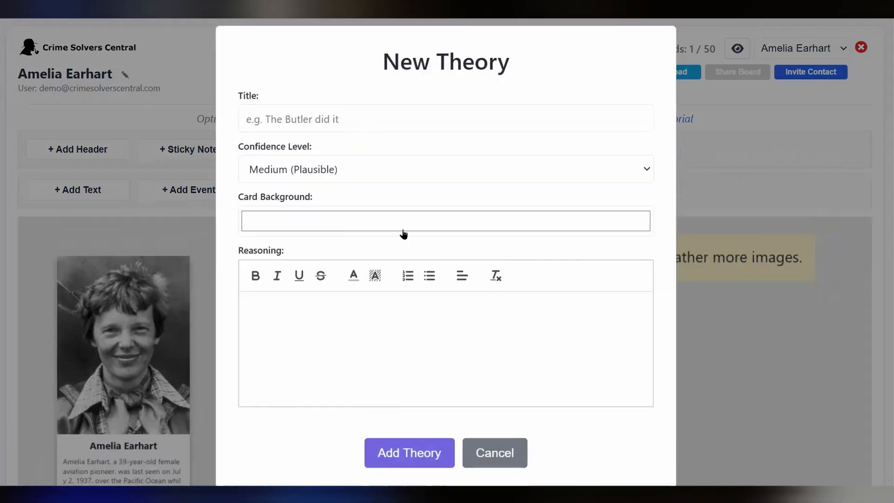
click(332, 115)
text(Place Crash)
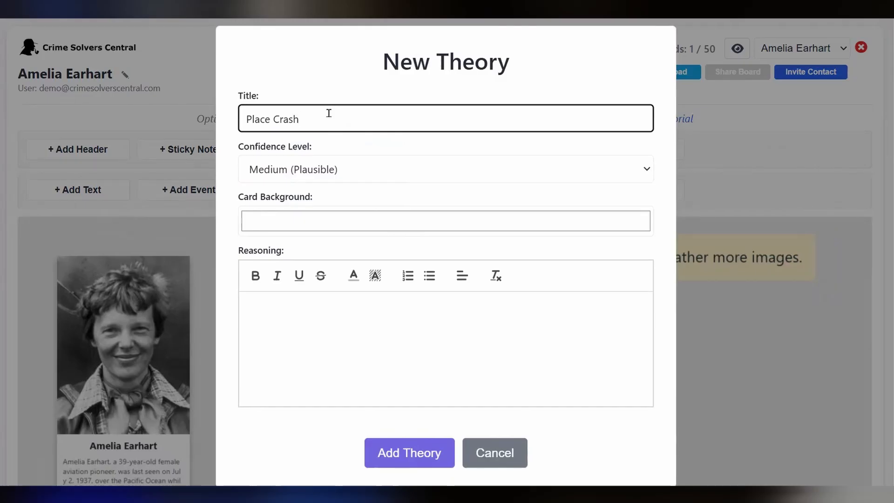
click(321, 169)
click(310, 229)
click(329, 347)
text(The U.S. Navy and historians widely agree that Earhart's Lockheed Electra ran out of fuel. In her final radio transmissions to the Coast Guard cutter Itasca, she stated they were "running low" on fuel and unable to locate Howland Island. The plane likely ditched in the Pacific Ocean and sank rapidly, which explains why neither the aircraft nor the pilots were ever definitively found during massive search efforts.)
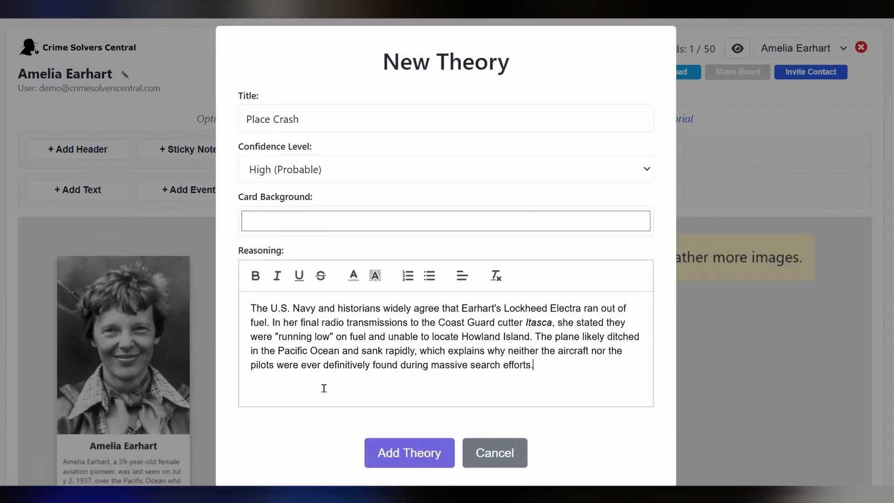
click(387, 448)
Reposition the Place Crash and Japanese Captivity Theory cards, then undo the last change
drag(576, 316, 166, 369)
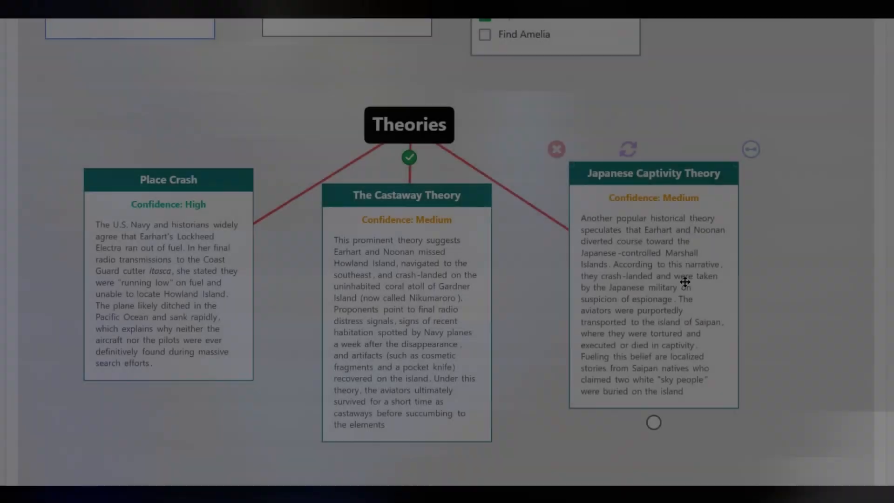
drag(685, 282, 687, 307)
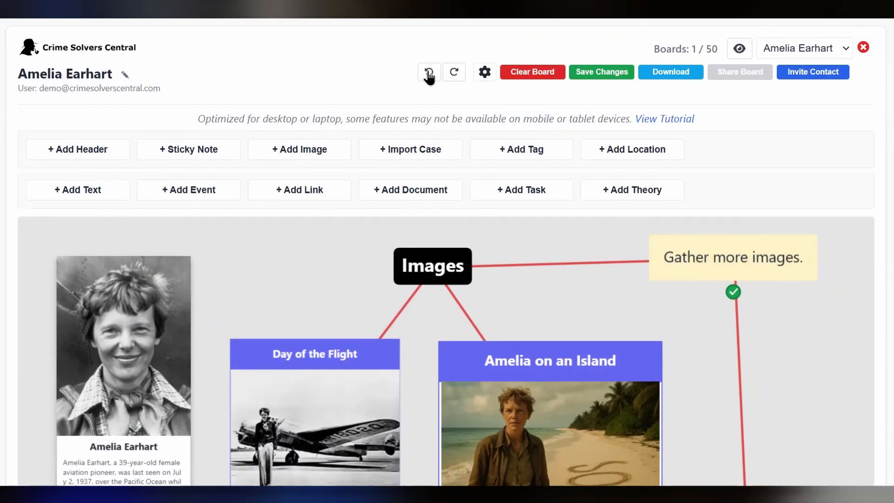
click(428, 73)
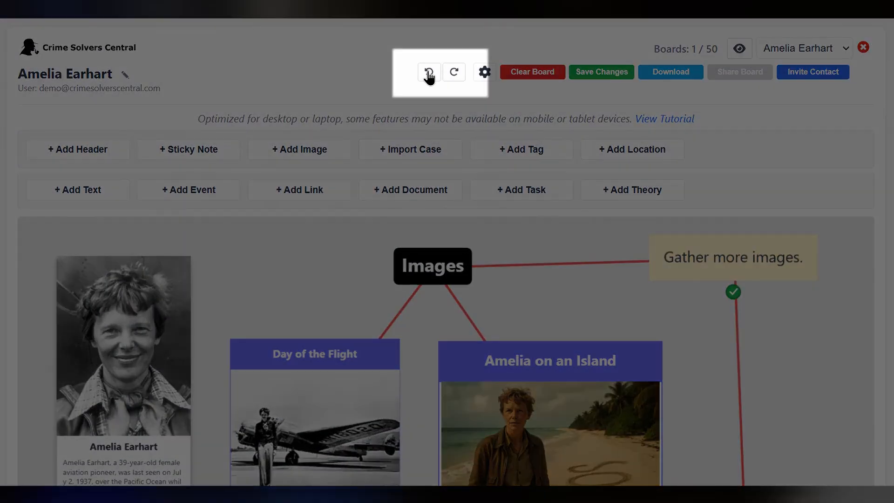
Undo once more, then drag the Gather more images note and the Images node around
click(428, 74)
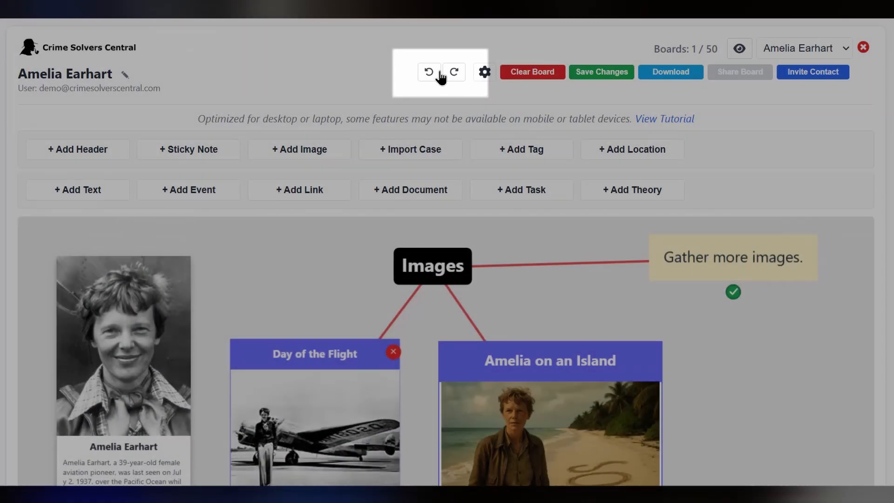
scroll(798, 151, down, 2)
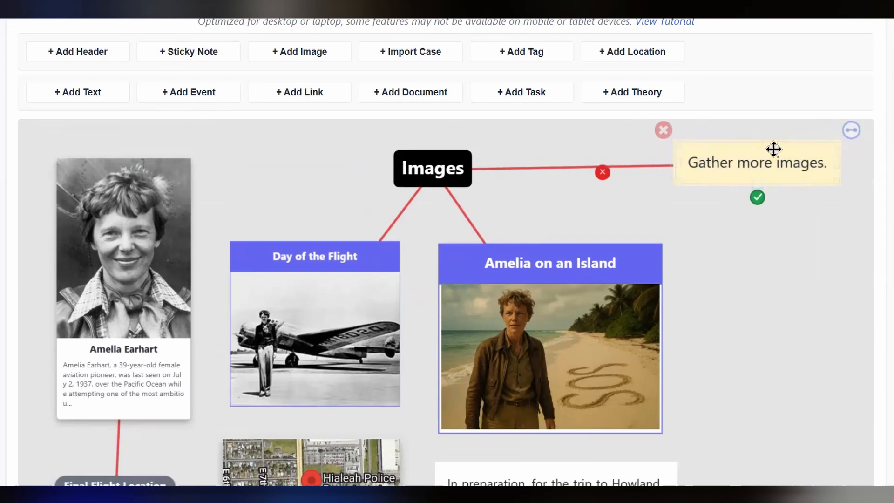
mouse_move(774, 149)
mouse_down()
mouse_move(782, 152)
mouse_move(774, 156)
mouse_up()
scroll(605, 224, up, 1)
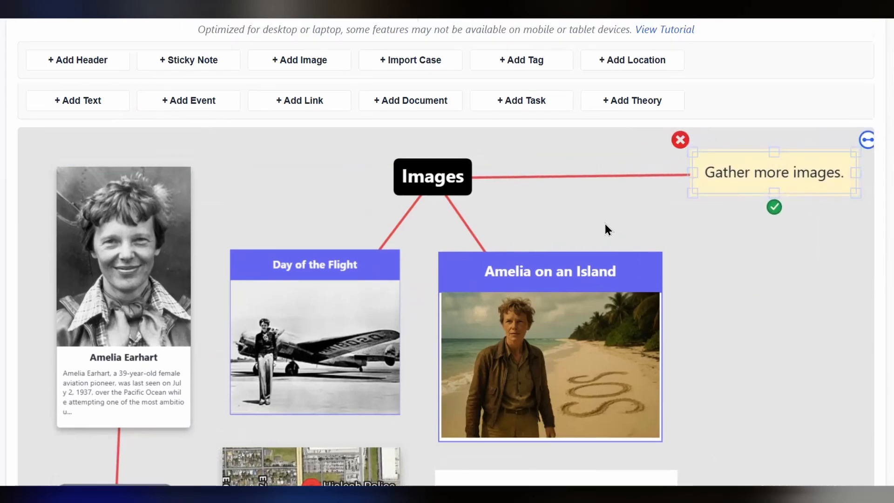
scroll(604, 224, up, 2)
drag(428, 260, 333, 259)
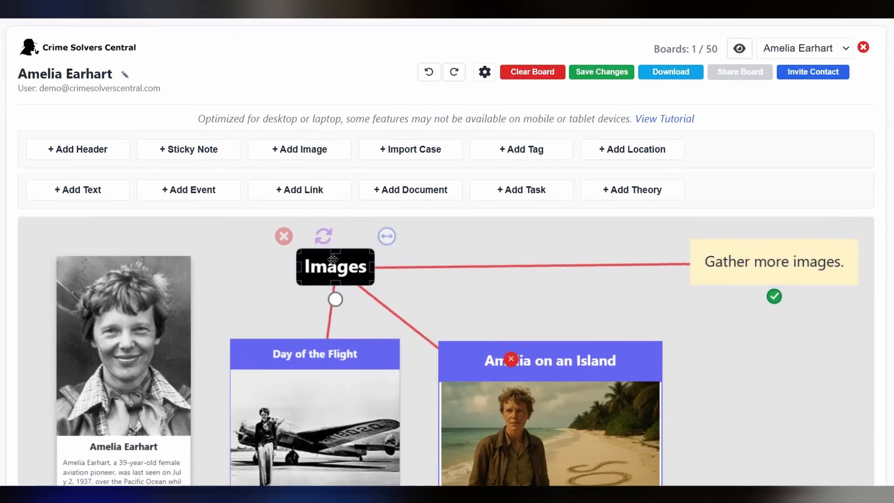
drag(736, 265, 716, 308)
Undo the last four moves, returning the note and Images header to their earlier spots
click(428, 75)
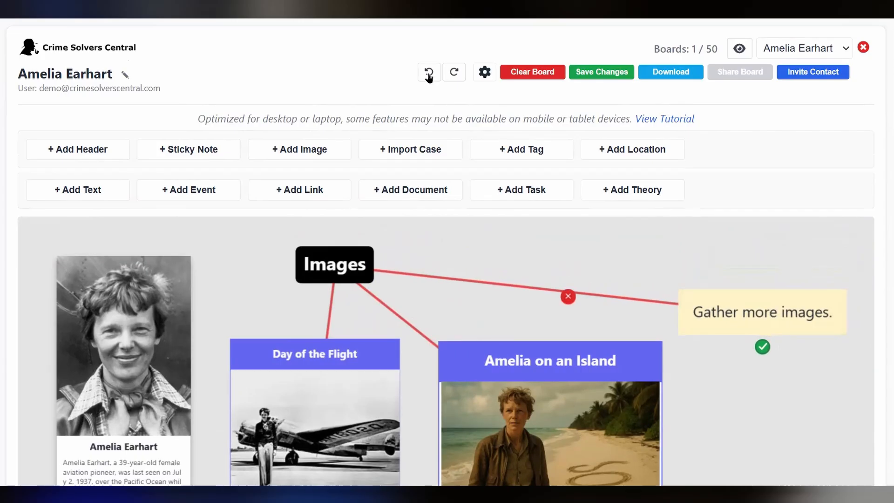
click(428, 76)
click(428, 76)
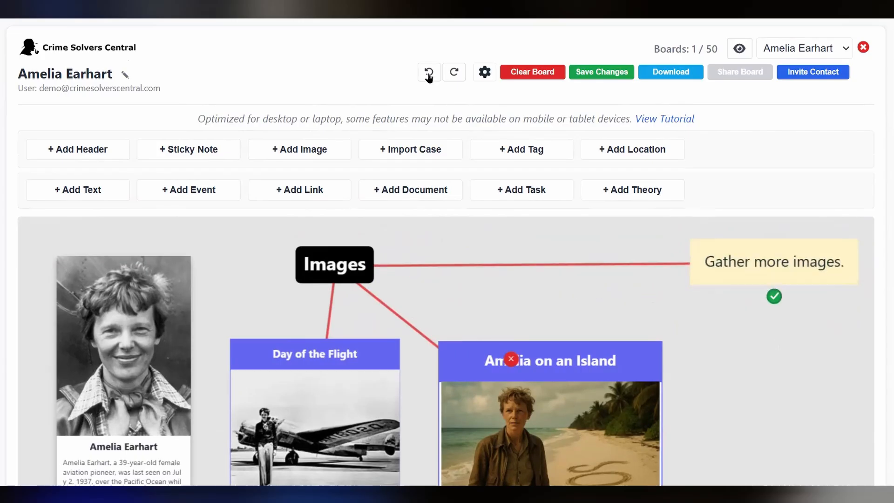
click(428, 76)
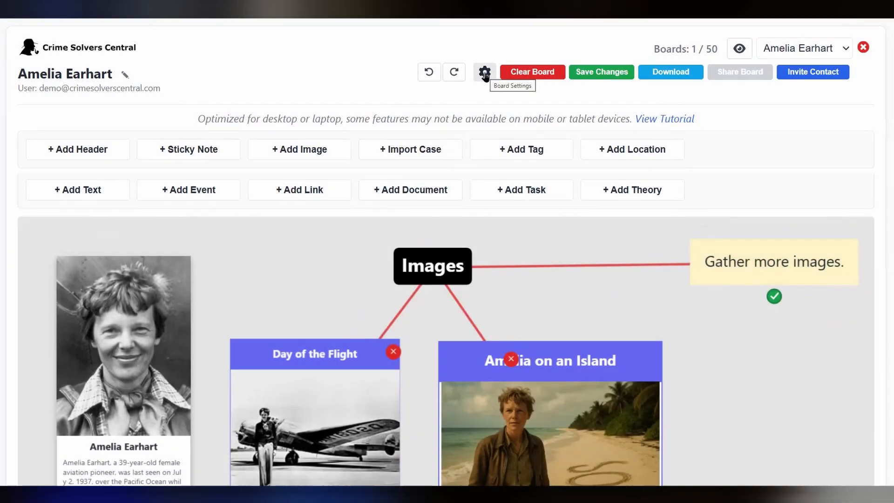
Set an off-white canvas background, show and snap to the grid, and set grid size 20
click(484, 73)
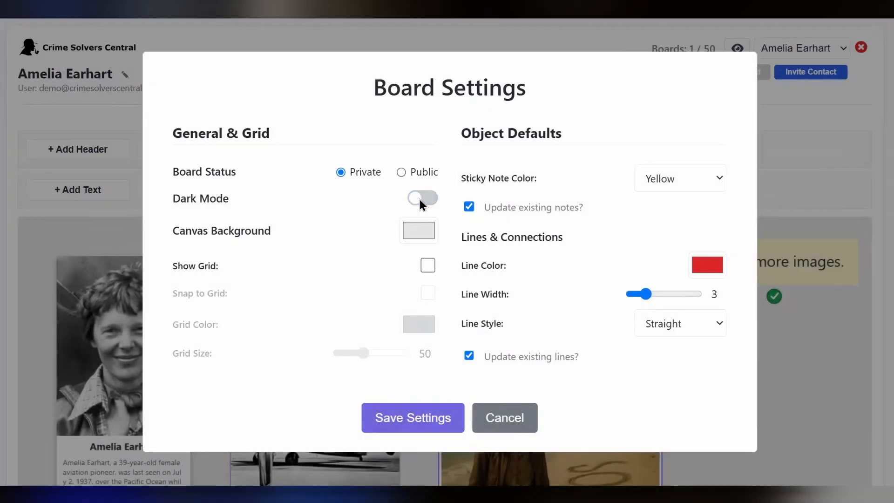
click(414, 234)
click(548, 367)
drag(402, 252, 404, 249)
click(347, 275)
click(425, 264)
click(424, 292)
drag(364, 354, 350, 354)
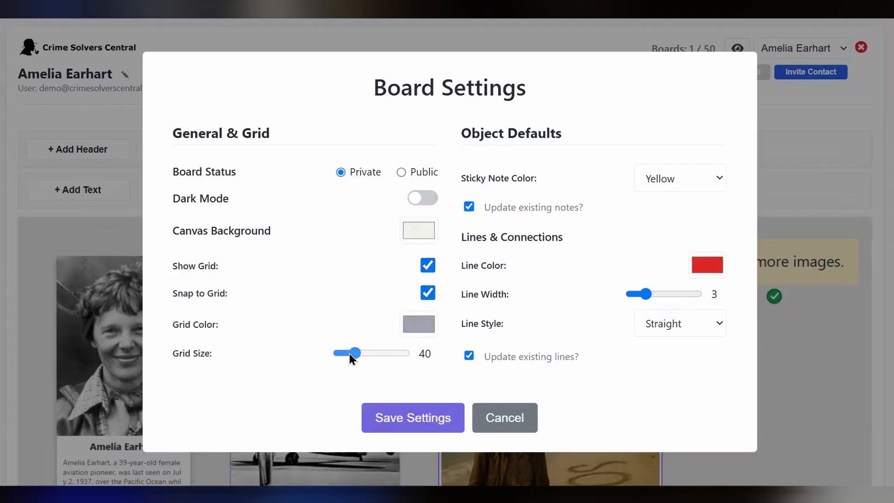
Make sticky notes pink and connection lines curved blue-purple, then save the settings
click(679, 179)
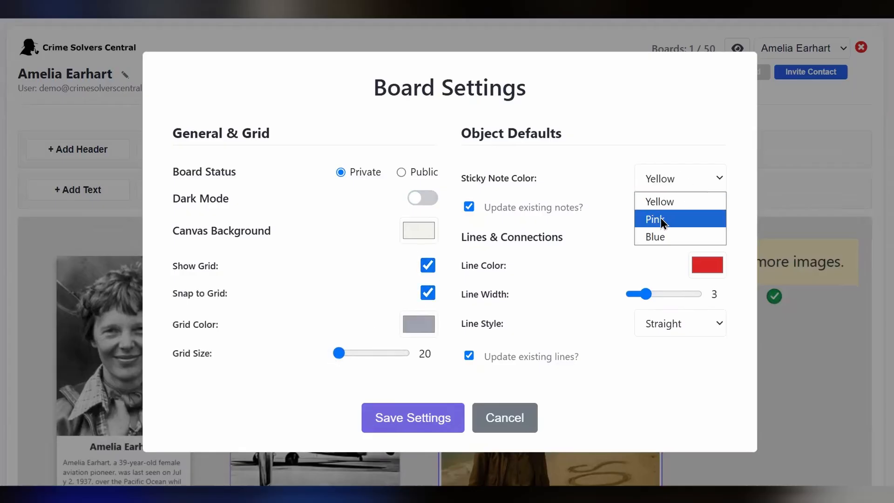
click(647, 219)
click(703, 266)
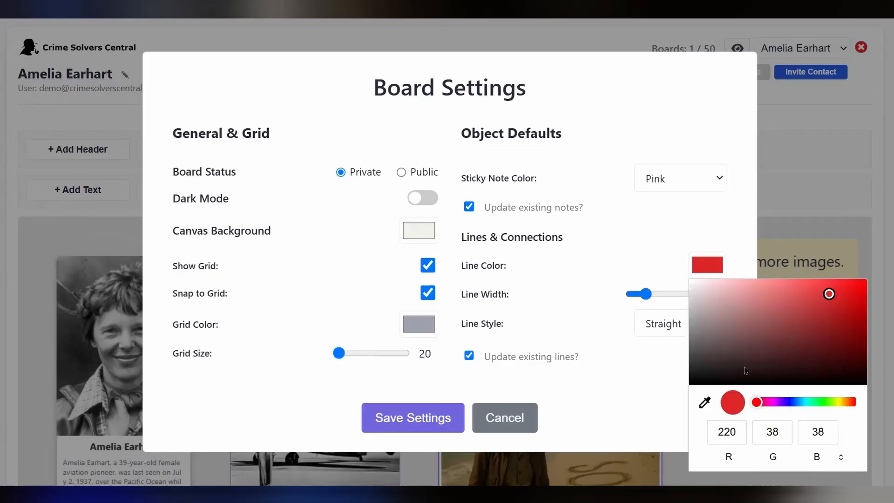
click(788, 403)
click(618, 229)
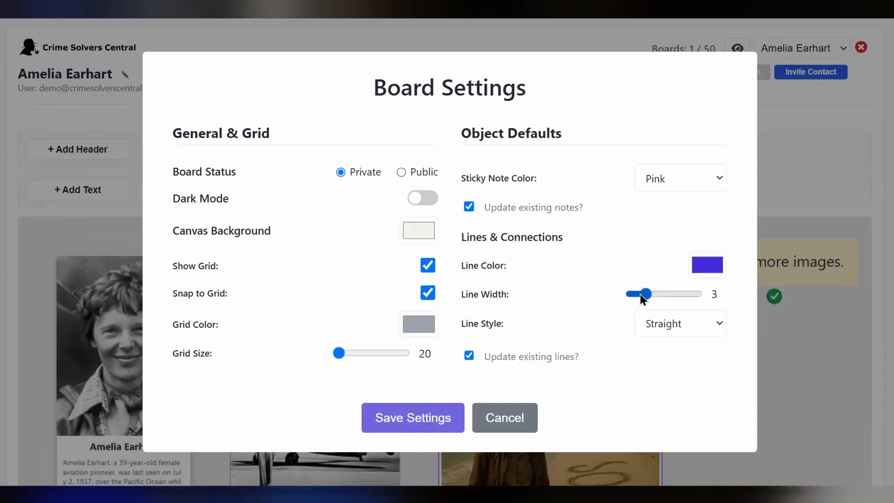
click(657, 325)
click(655, 362)
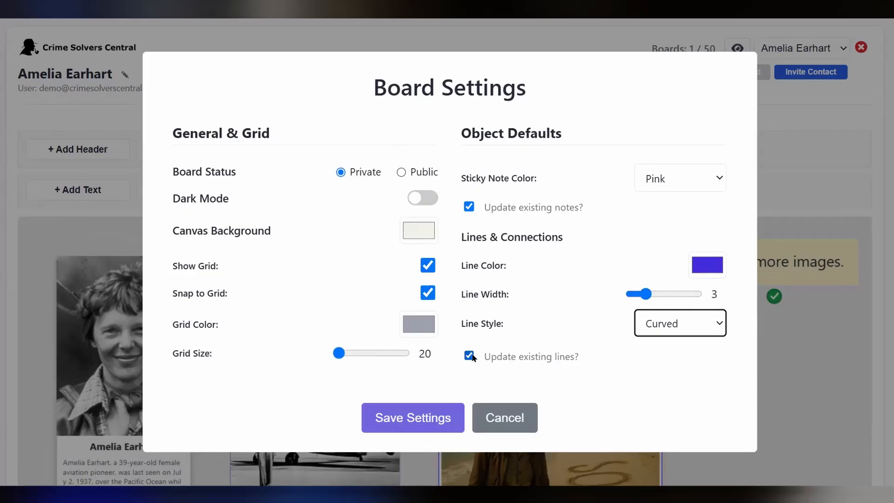
click(406, 413)
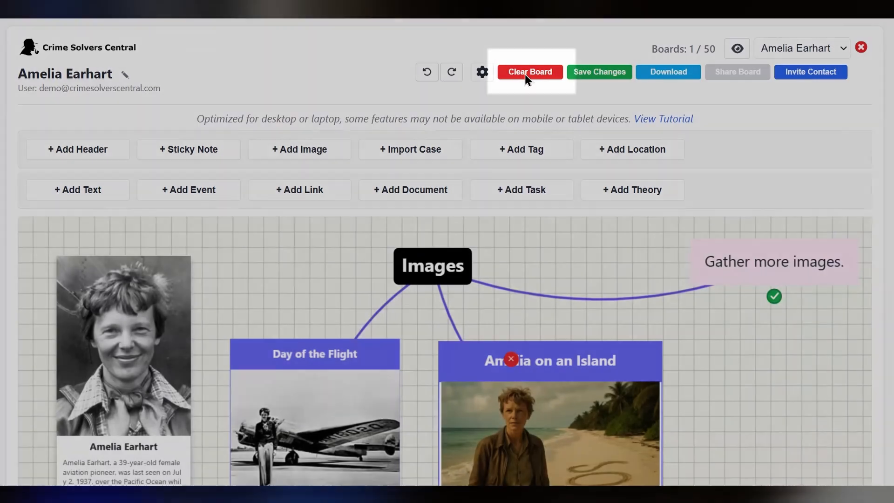
Cancel clearing the board, save it as the 'Amelia Earhart' case, and download it as a PDF
click(524, 75)
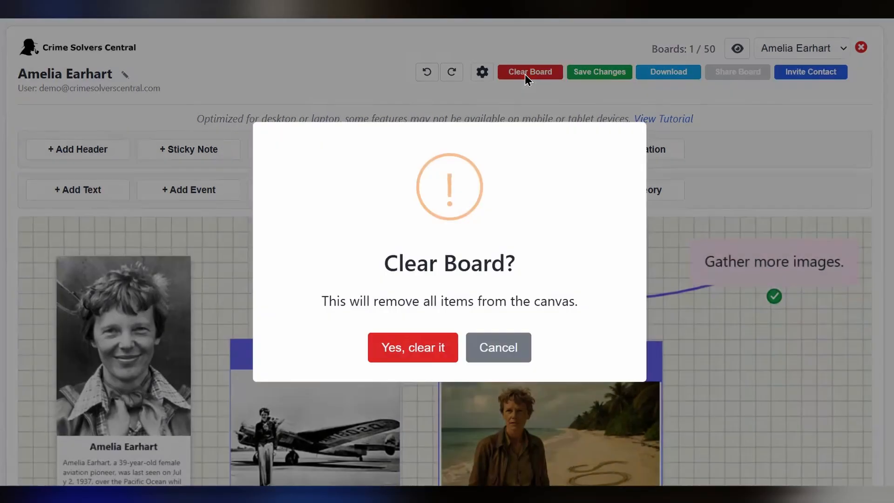
click(501, 349)
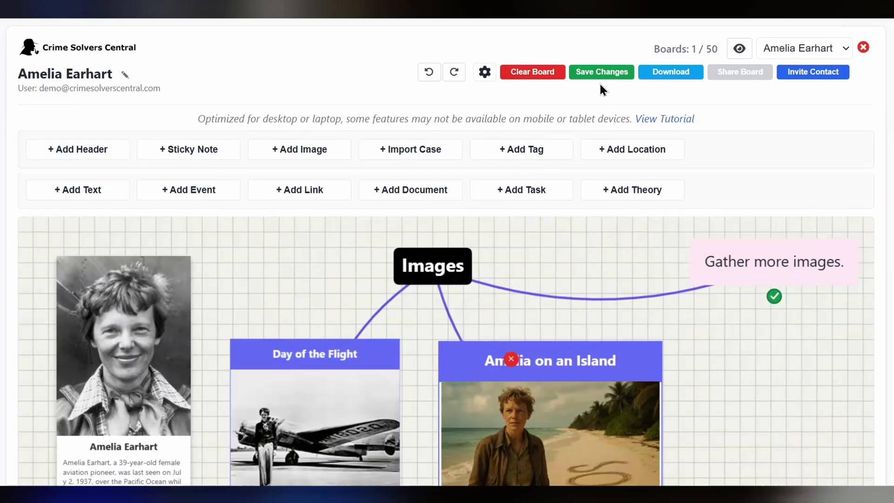
click(595, 71)
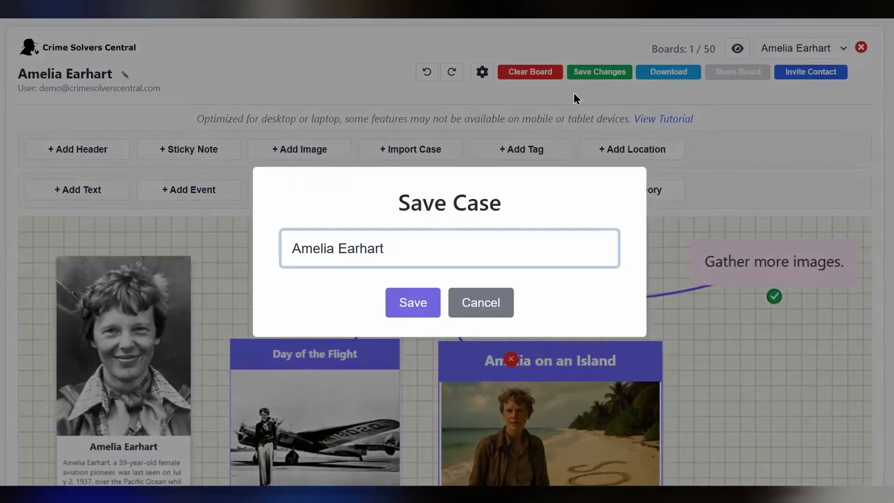
click(410, 303)
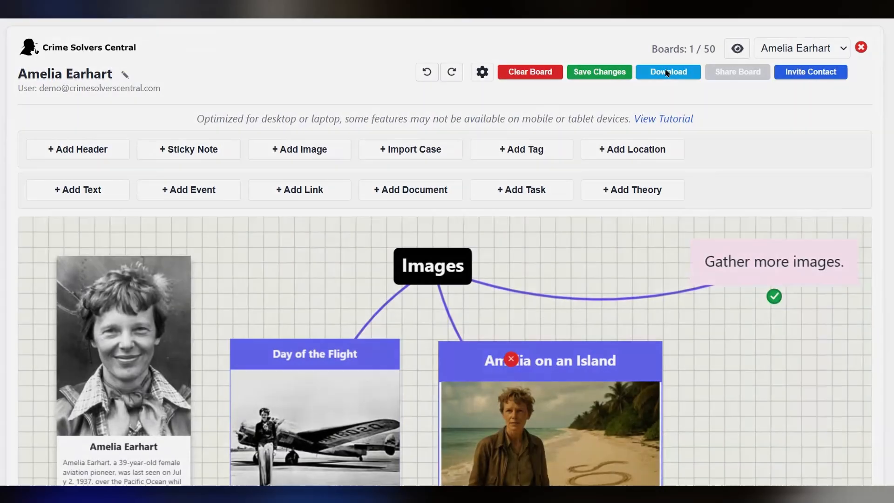
click(666, 74)
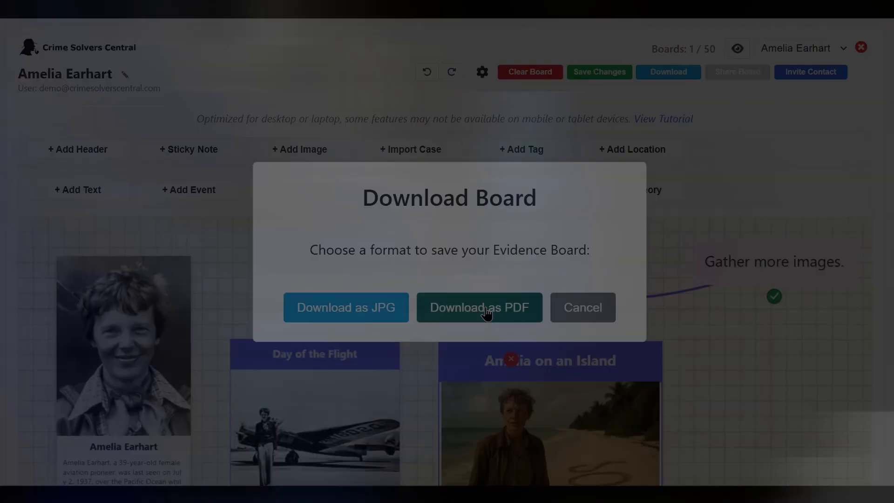
click(486, 313)
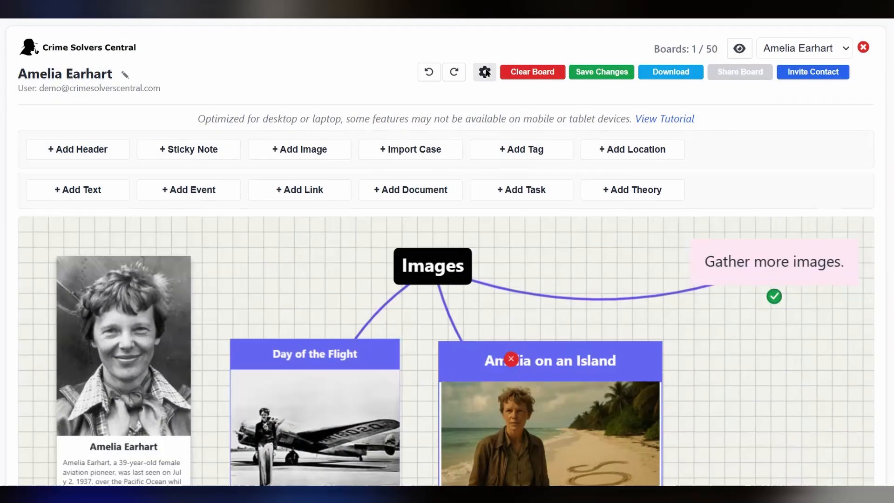
Save the board's visibility as Public in Board Settings, then copy the read-only share link
click(485, 72)
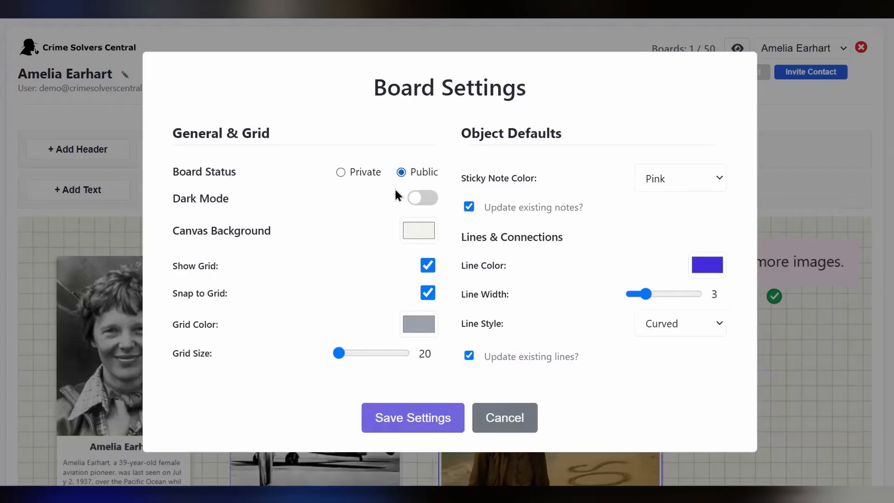
click(398, 413)
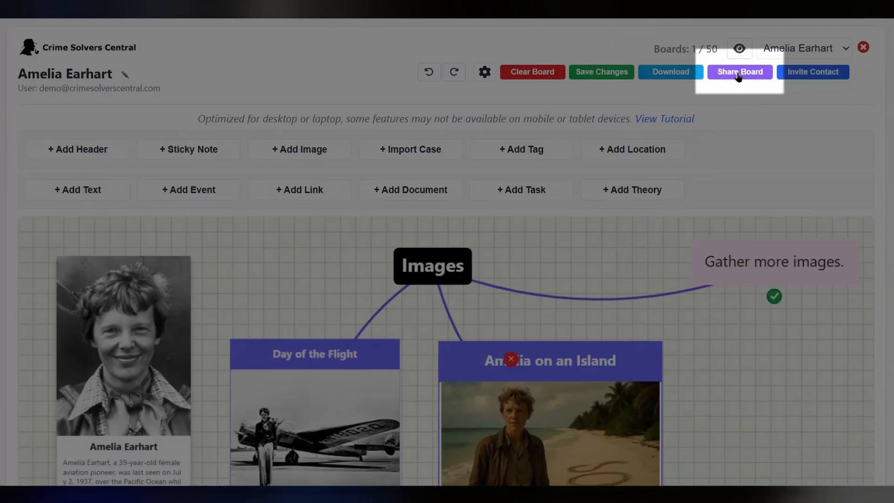
click(739, 73)
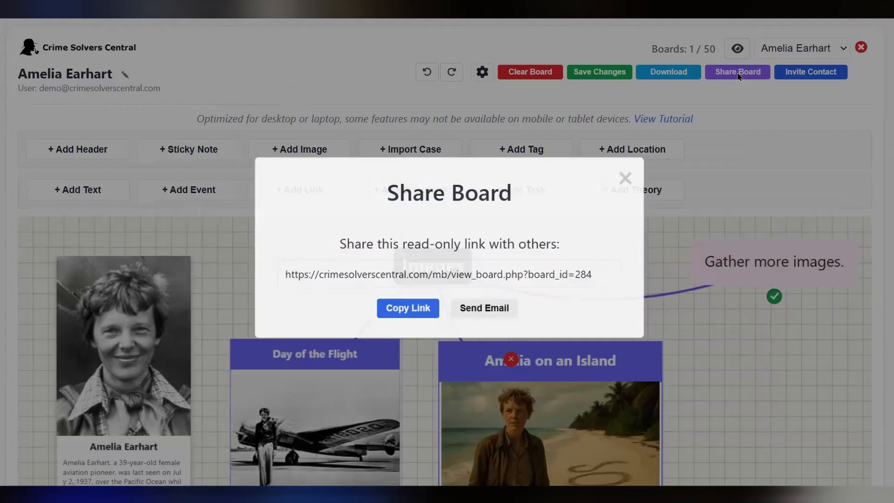
click(444, 281)
click(408, 313)
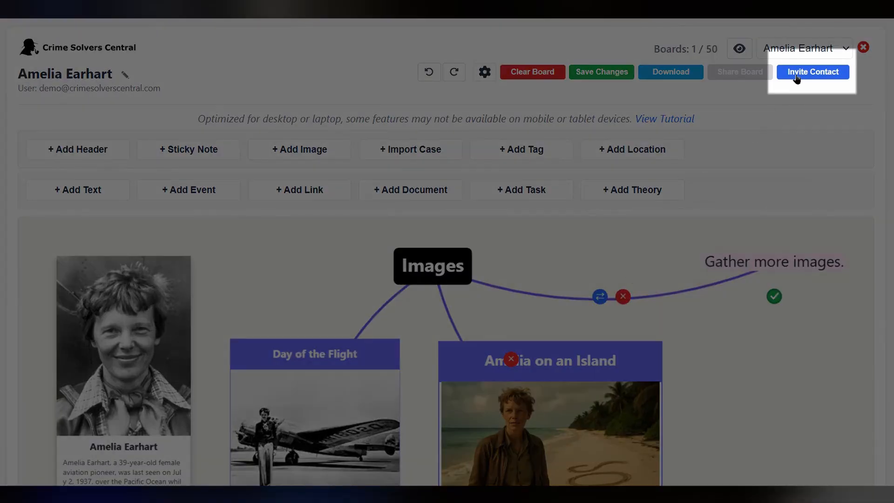
Invite the saved contact from the dropdown to the Amelia Earhart board with Can edit permission
click(796, 75)
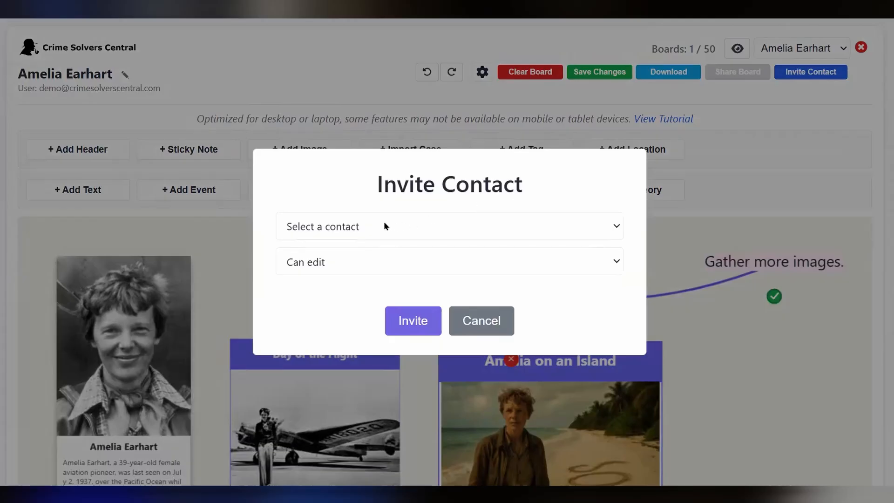
click(368, 225)
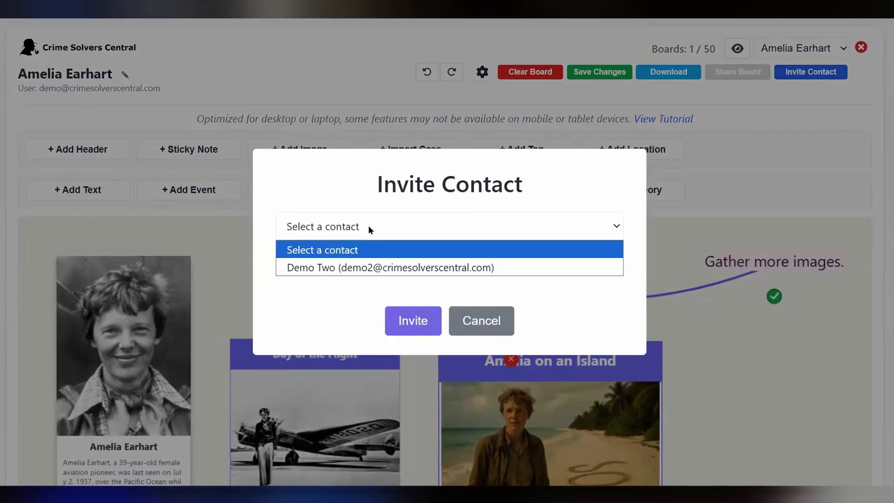
click(365, 267)
click(361, 261)
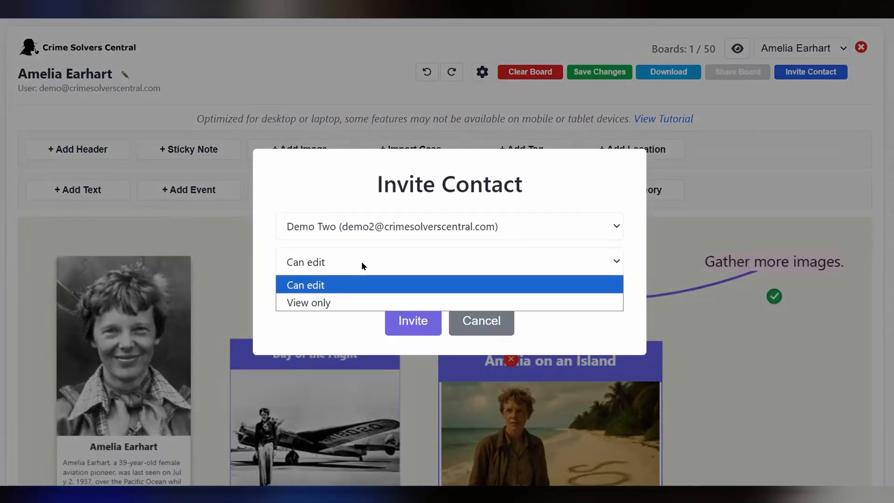
click(331, 319)
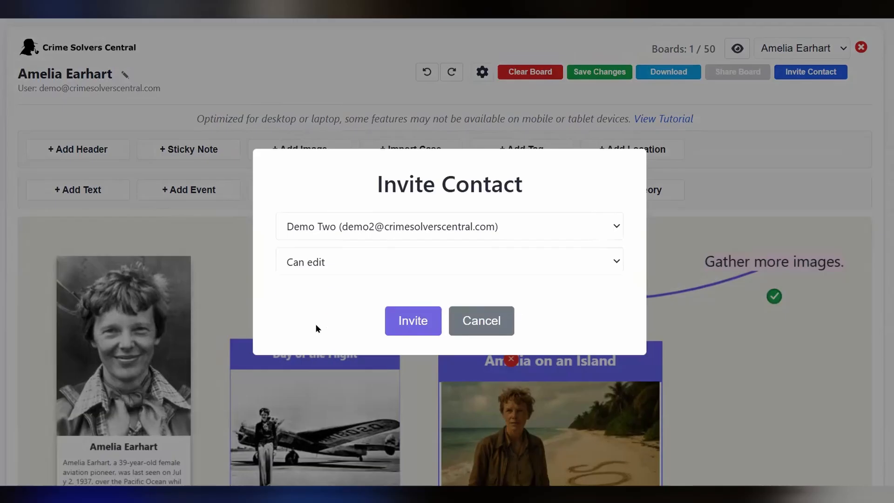
click(406, 320)
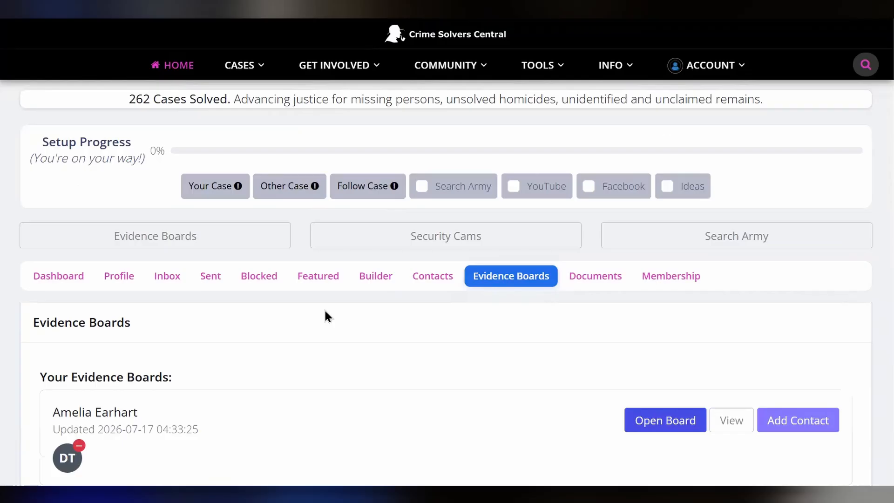
Take over editing of the Amelia Earhart board and zoom out twice to reveal the Theories section
scroll(325, 314, down, 3)
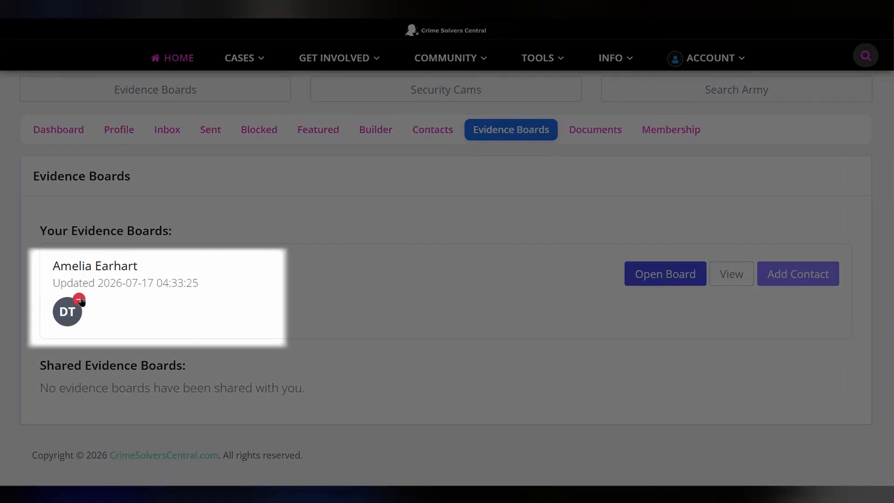
scroll(399, 296, up, 1)
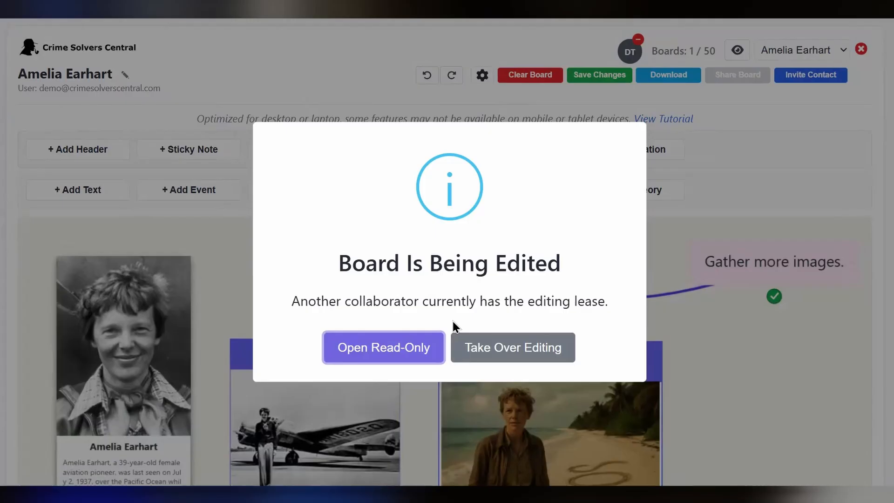
click(509, 351)
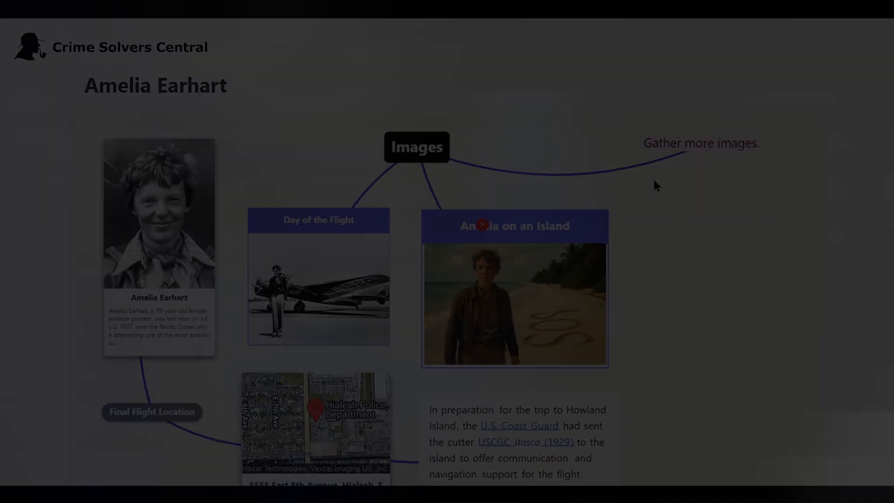
key(ctrl+minus)
key(ctrl+minus)
key(ctrl+minus)
key(ctrl+minus)
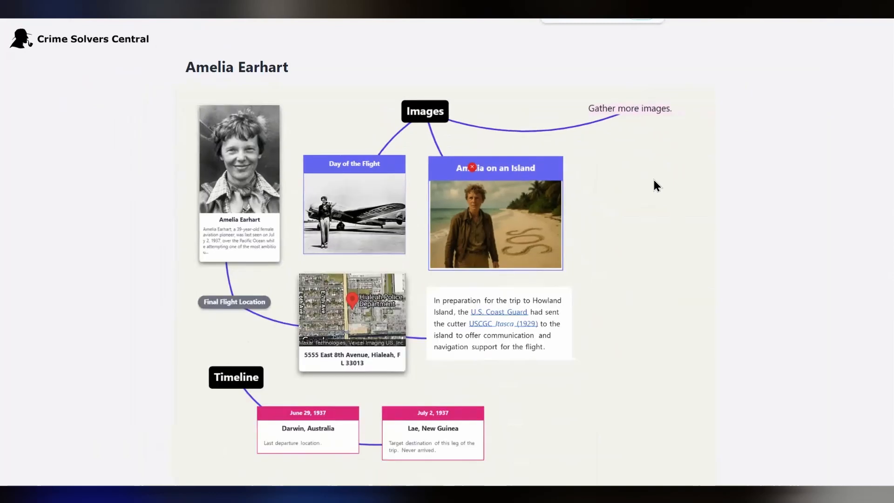
key(ctrl+minus)
key(ctrl+minus)
key(ctrl+minus)
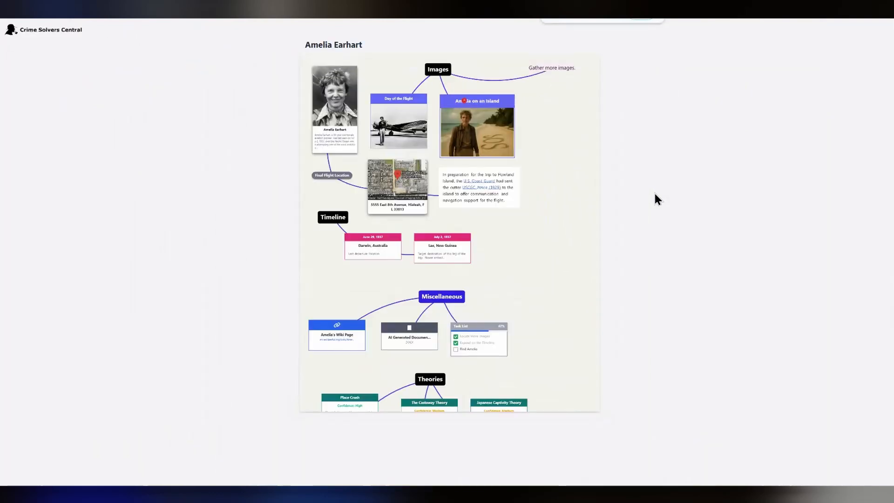